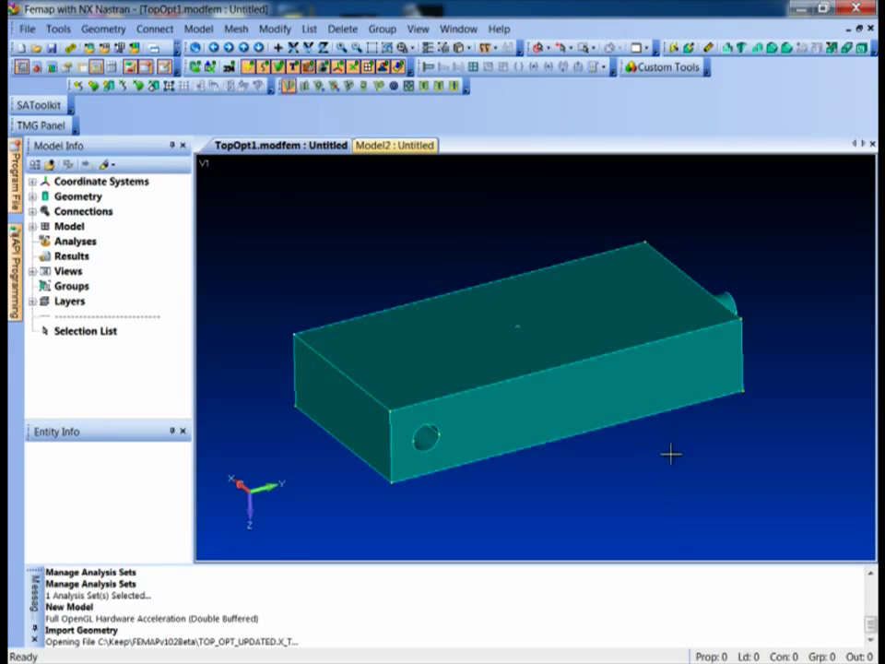
Step: Orbit the box-shaped link model to view it from a new angle
{"action": "mouse_move", "coordinate": [670, 454]}
{"action": "middle_mouse_down"}
{"action": "mouse_move", "coordinate": [466, 426]}
{"action": "mouse_move", "coordinate": [666, 466]}
{"action": "mouse_move", "coordinate": [635, 478]}
{"action": "mouse_move", "coordinate": [664, 472]}
{"action": "middle_mouse_up"}
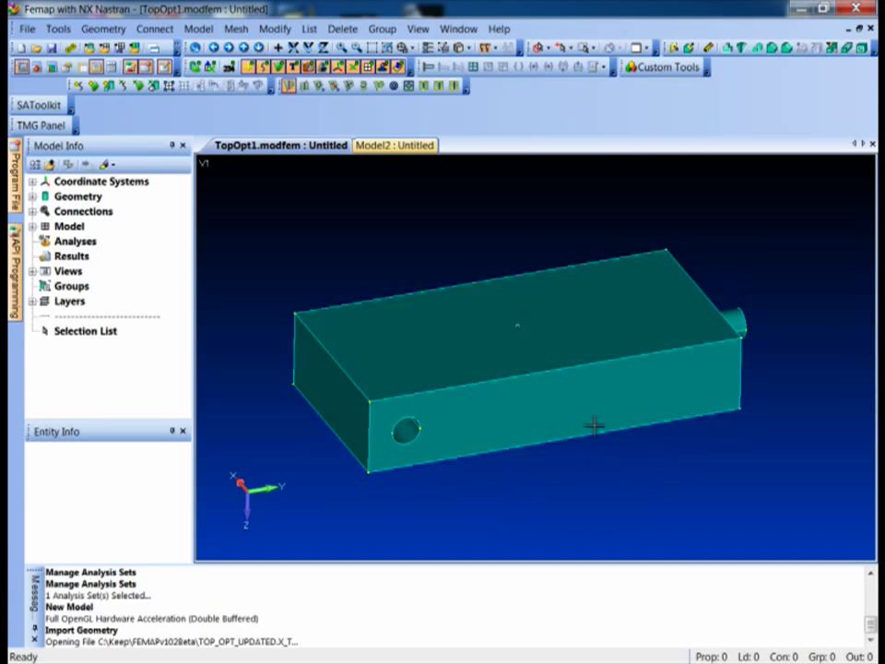
{"action": "middle_click_drag", "start_coordinate": [594, 425], "coordinate": [530, 362]}
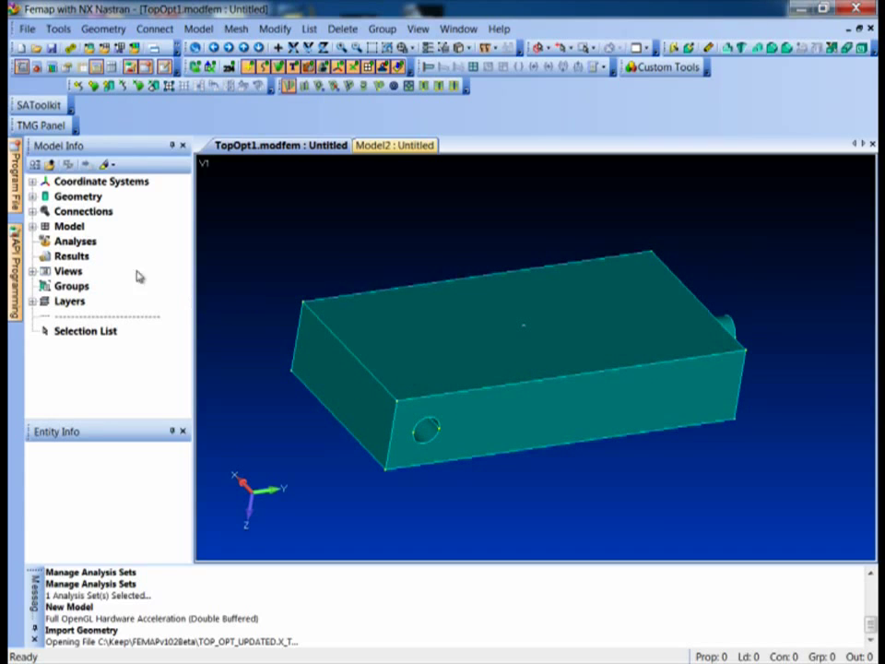
Step: Create a new constraint set titled Pinned and expand it in the model tree
{"action": "left_click", "coordinate": [33, 227]}
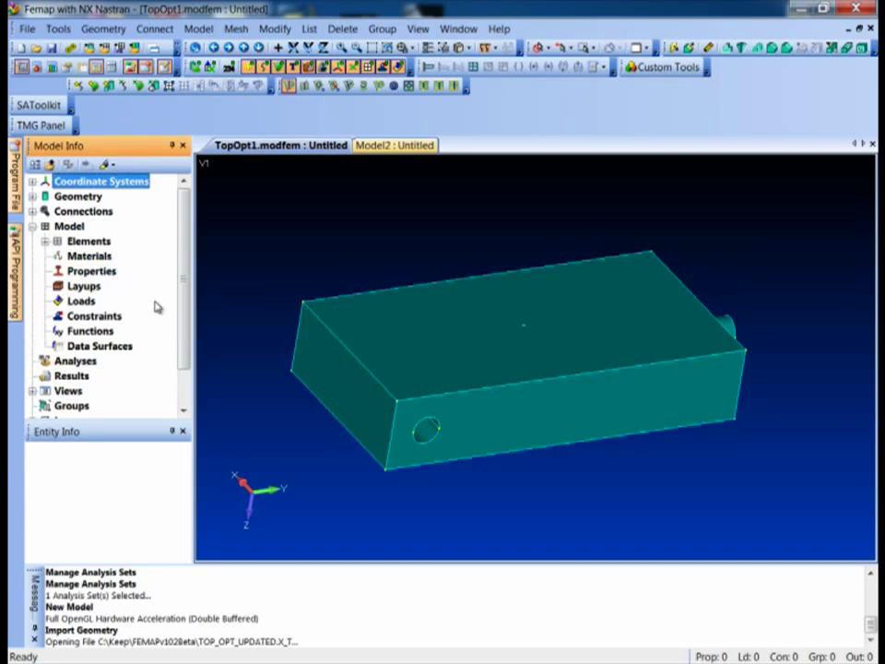
{"action": "right_click", "coordinate": [104, 318]}
{"action": "left_click", "coordinate": [155, 324]}
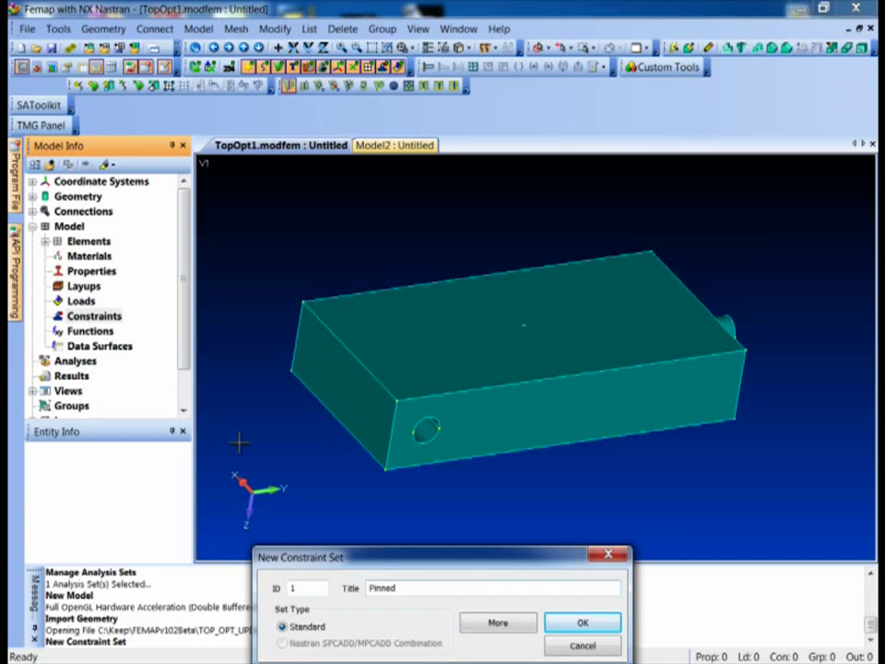
{"action": "left_click", "coordinate": [609, 623]}
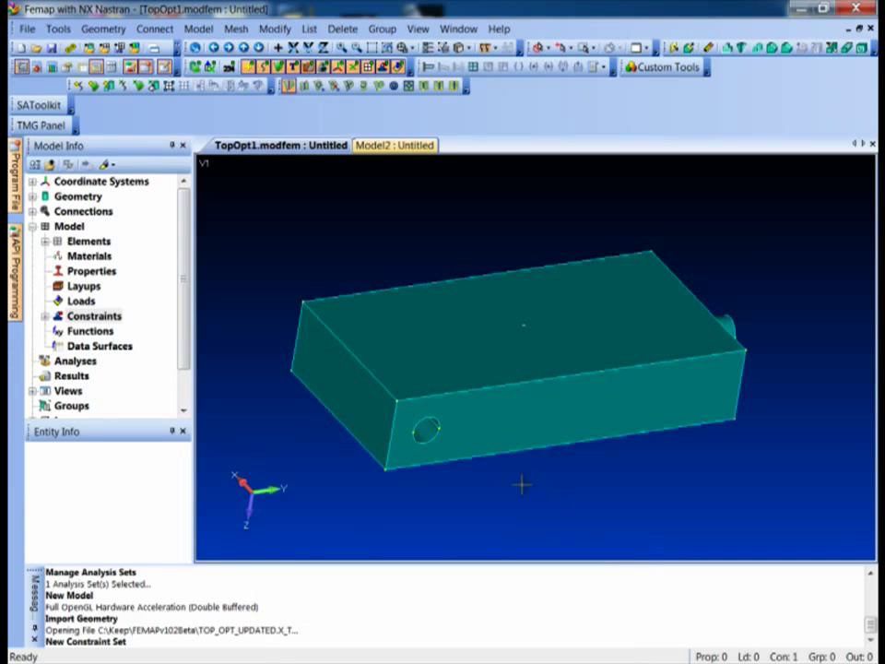
{"action": "left_click", "coordinate": [44, 316]}
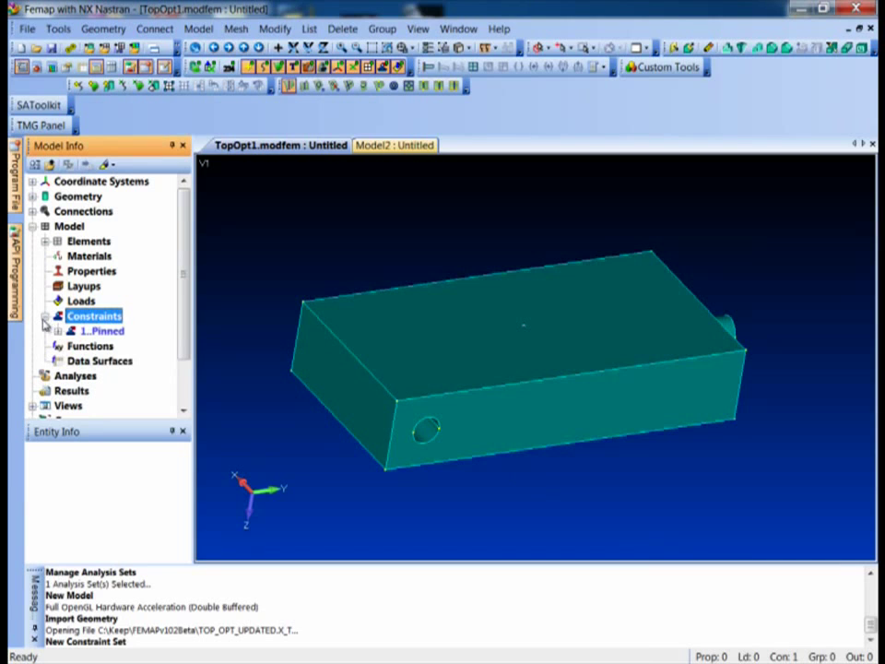
{"action": "left_click", "coordinate": [58, 330]}
Step: Constrain the four hole and boss surfaces with a Cylinder/Hole constraint, restraining radial growth and axial sliding
{"action": "right_click", "coordinate": [106, 345]}
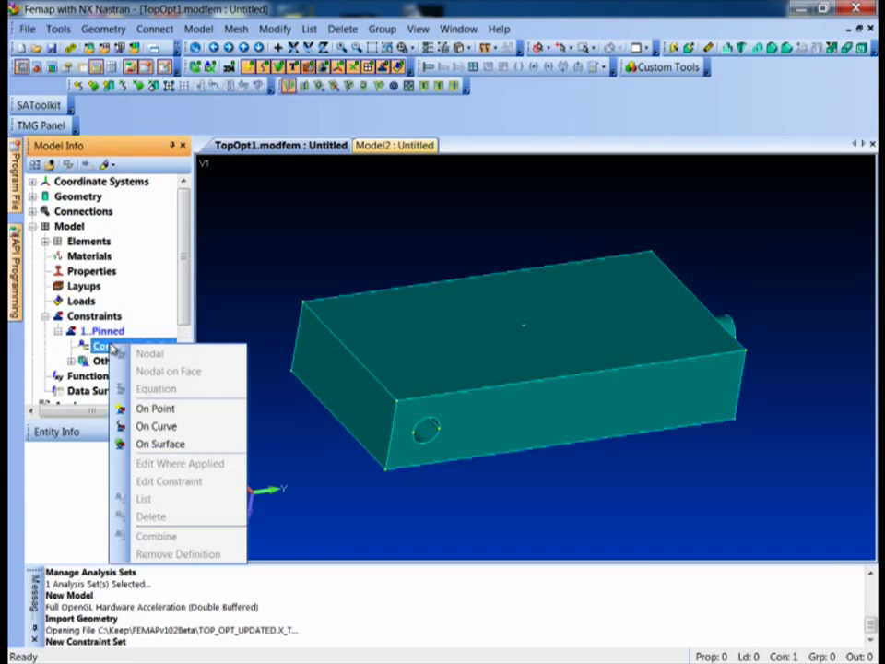
{"action": "left_click", "coordinate": [175, 442]}
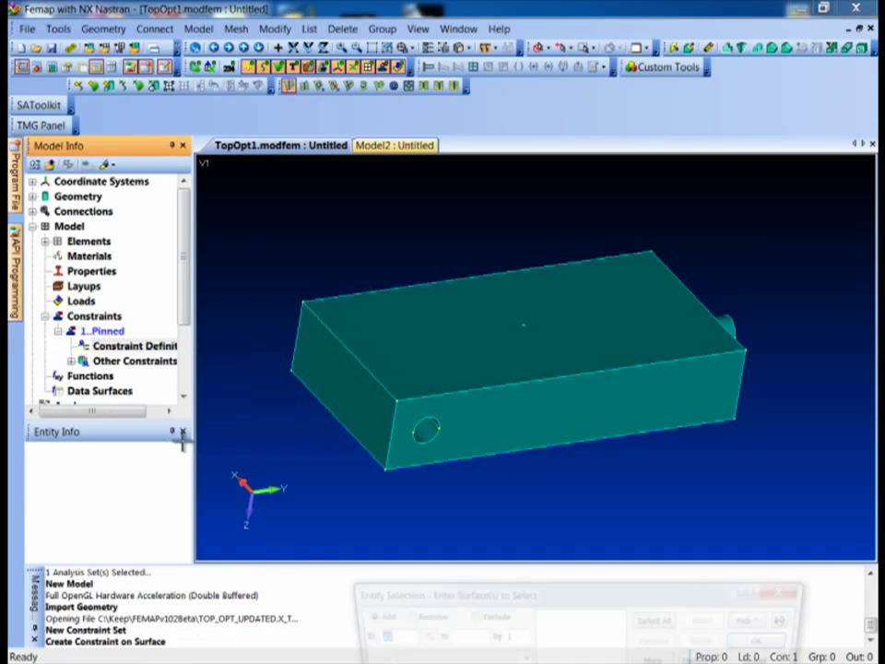
{"action": "left_click", "coordinate": [364, 350]}
{"action": "left_click", "coordinate": [419, 419]}
{"action": "middle_click_drag", "start_coordinate": [420, 419], "coordinate": [690, 379]}
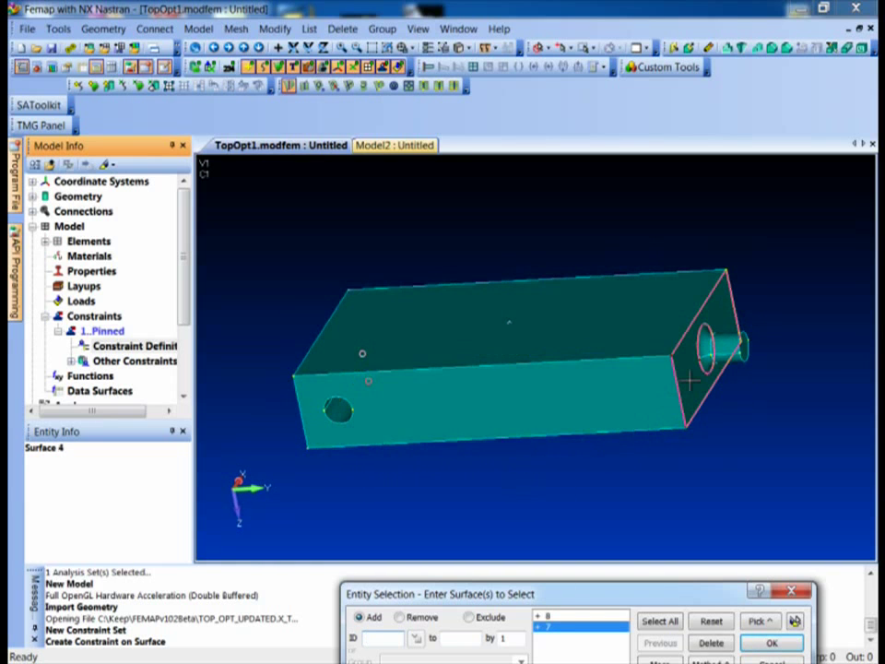
{"action": "left_click", "coordinate": [728, 345]}
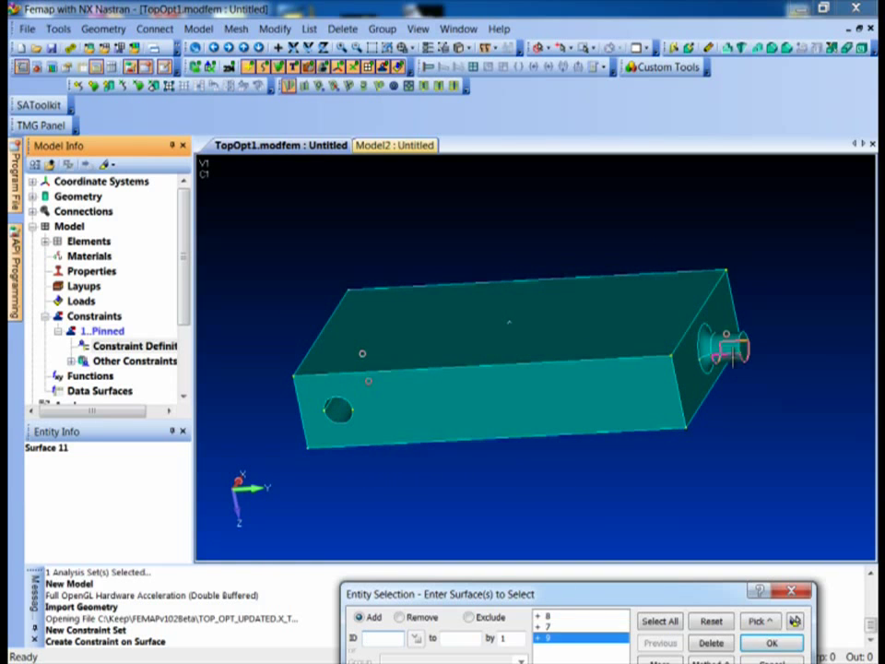
{"action": "left_click", "coordinate": [742, 343]}
{"action": "key", "text": "Return"}
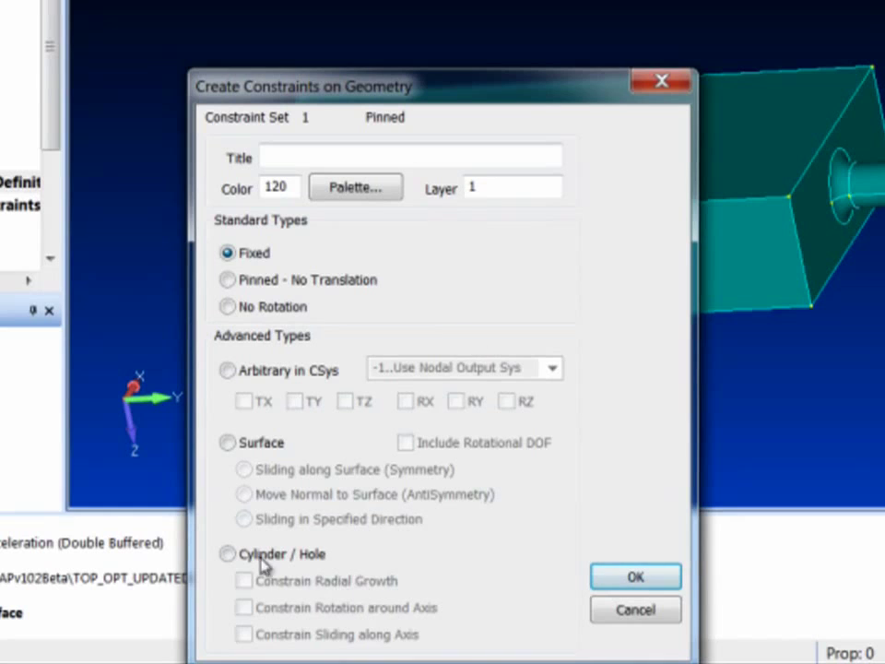
{"action": "left_click", "coordinate": [262, 554]}
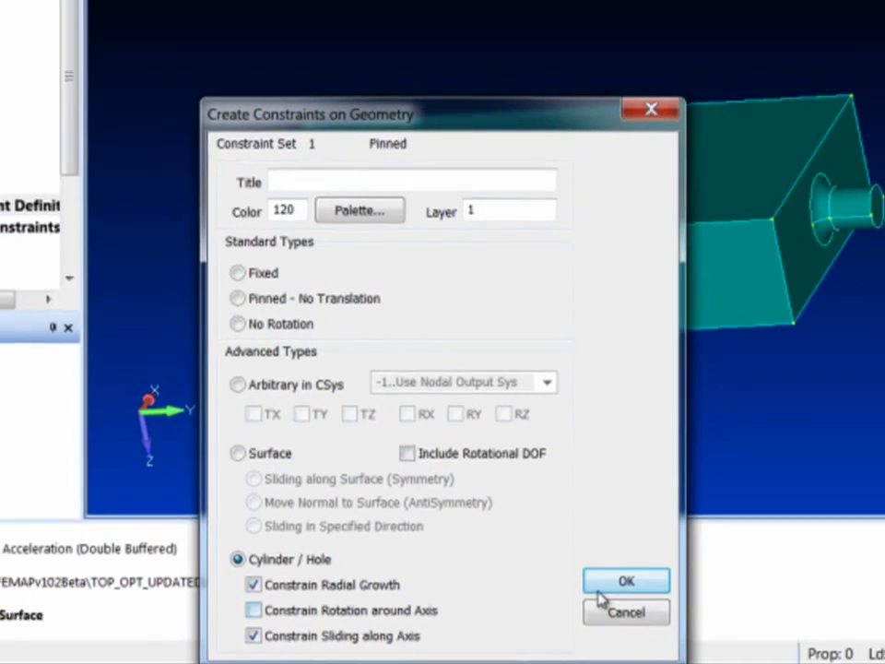
{"action": "left_click", "coordinate": [635, 576]}
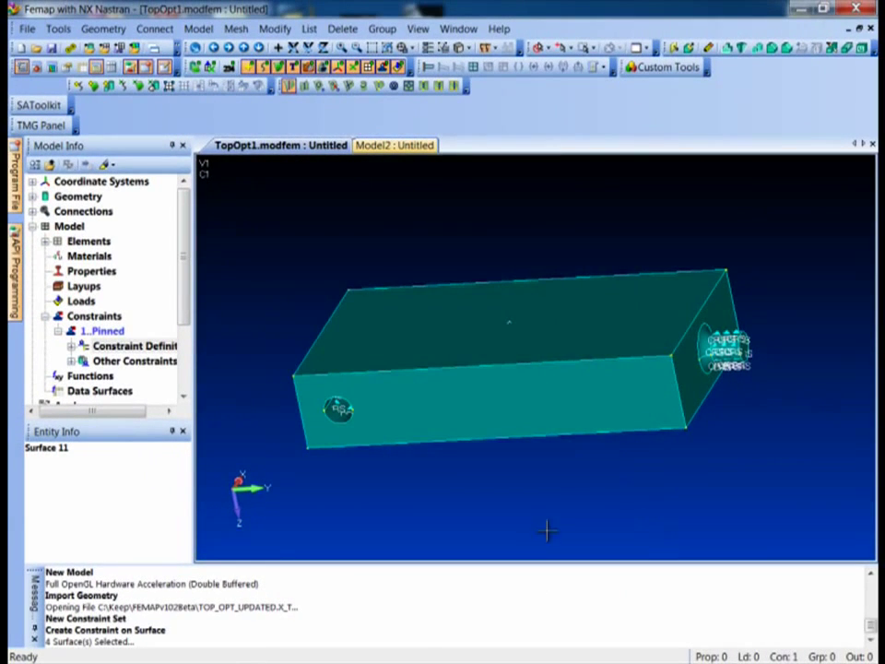
Step: Create a new load set titled Positive Torque and expand it
{"action": "middle_click_drag", "start_coordinate": [499, 486], "coordinate": [415, 449]}
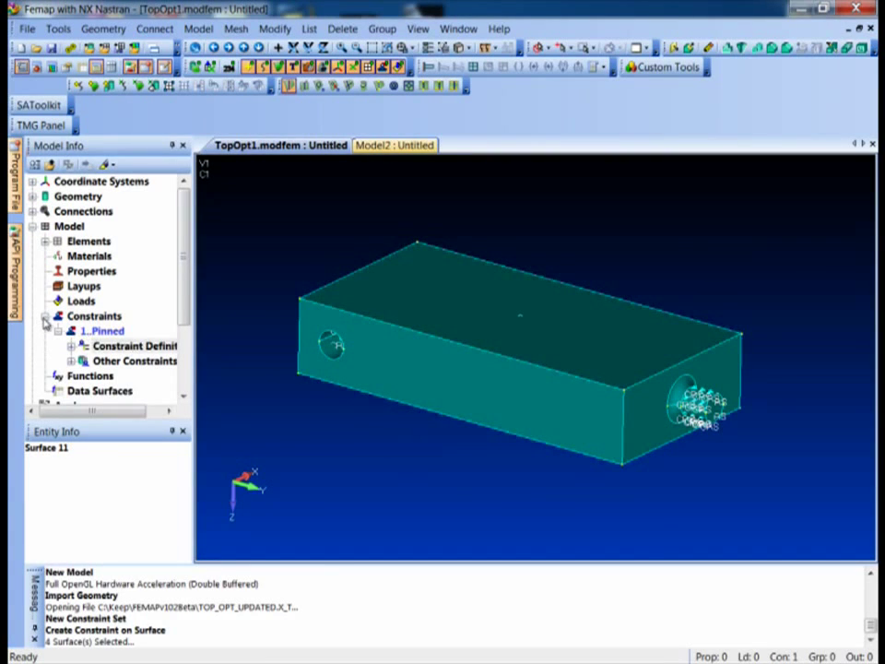
{"action": "double_click", "coordinate": [92, 315]}
{"action": "right_click", "coordinate": [81, 301]}
{"action": "left_click", "coordinate": [92, 313]}
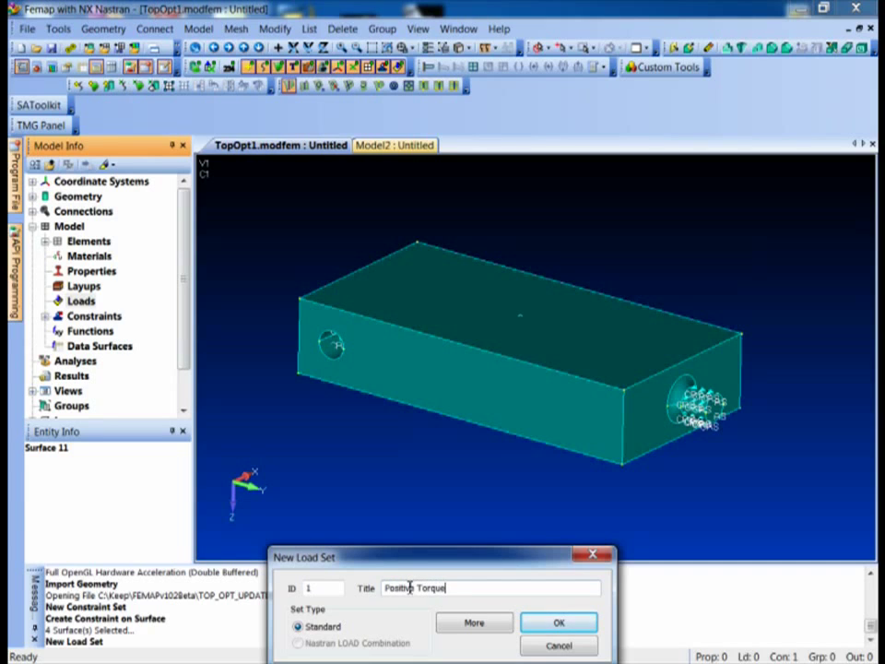
{"action": "key", "text": "Return"}
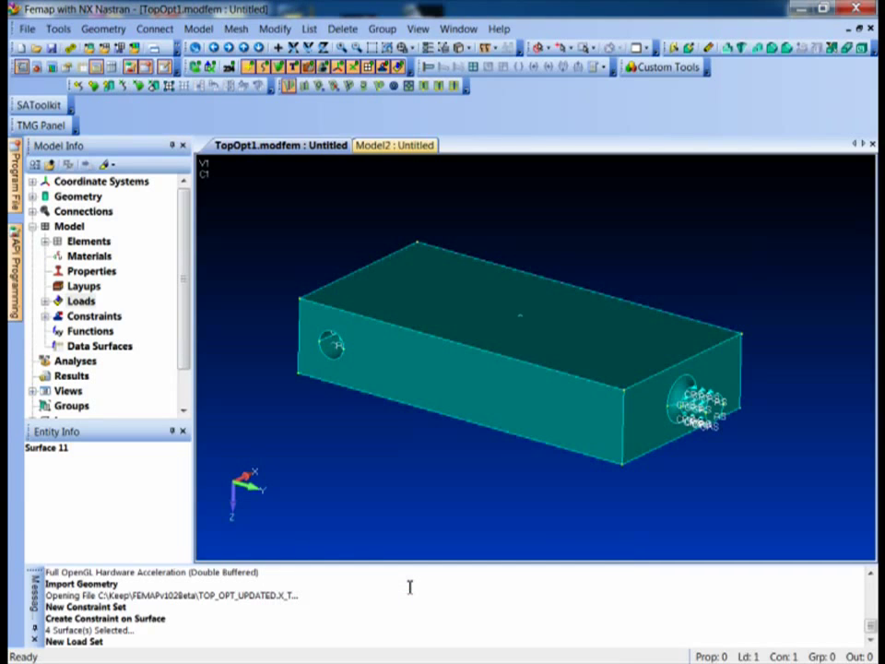
{"action": "left_click", "coordinate": [46, 302]}
{"action": "left_click", "coordinate": [58, 314]}
Step: Start a Torque load of magnitude 250 on the end-hole surface
{"action": "right_click", "coordinate": [122, 331]}
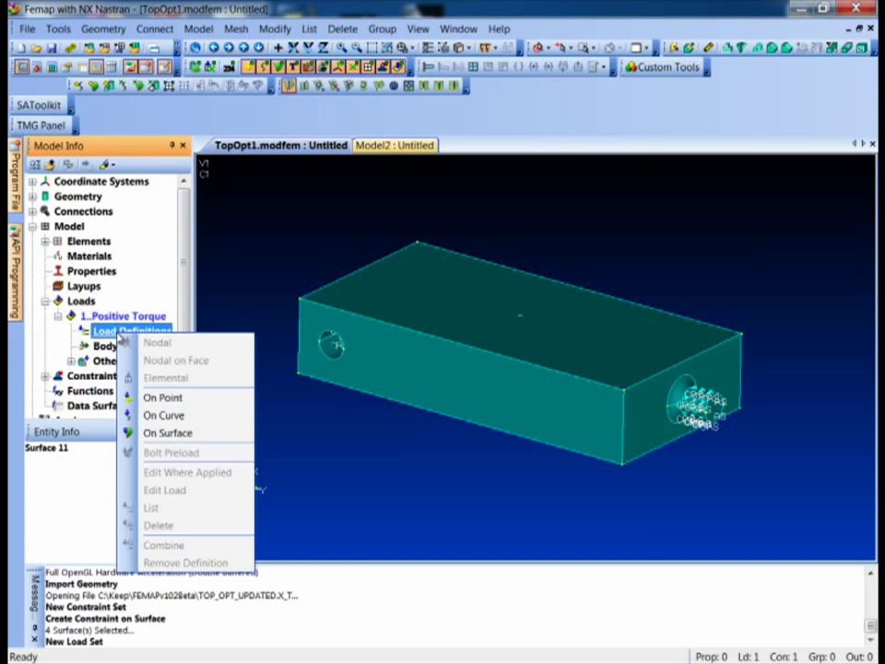
{"action": "left_click", "coordinate": [190, 432]}
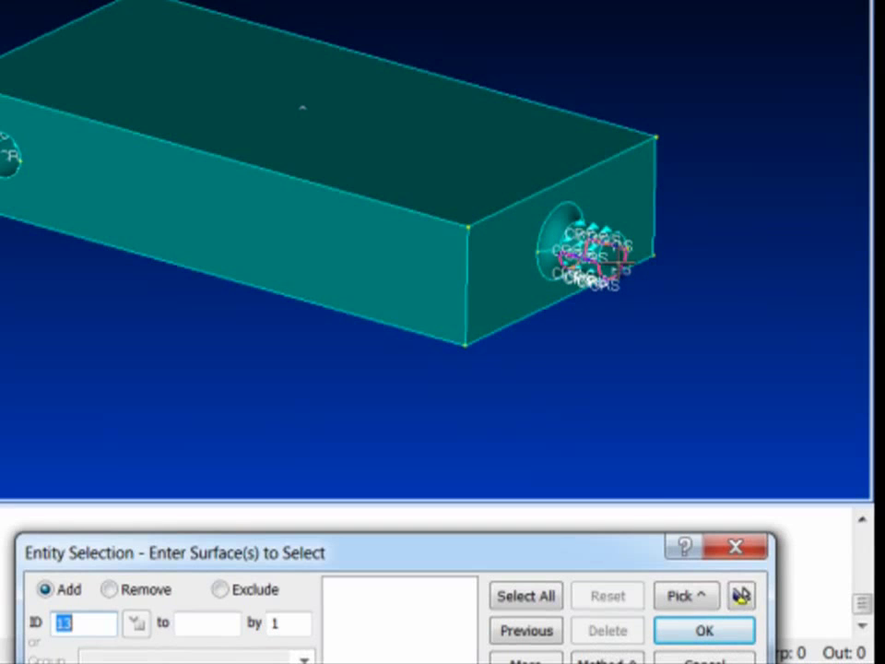
{"action": "left_click", "coordinate": [612, 259]}
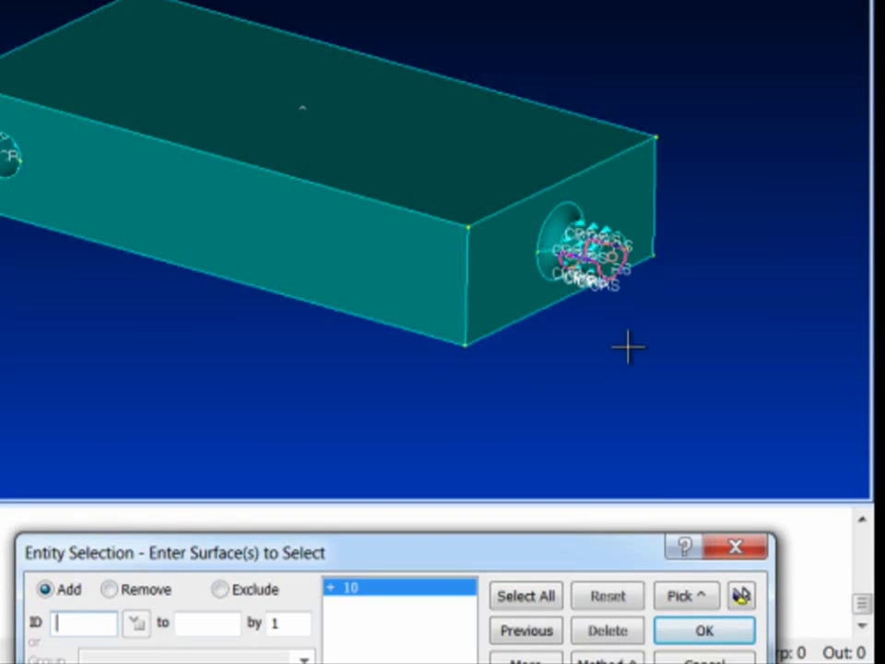
{"action": "left_click", "coordinate": [724, 636]}
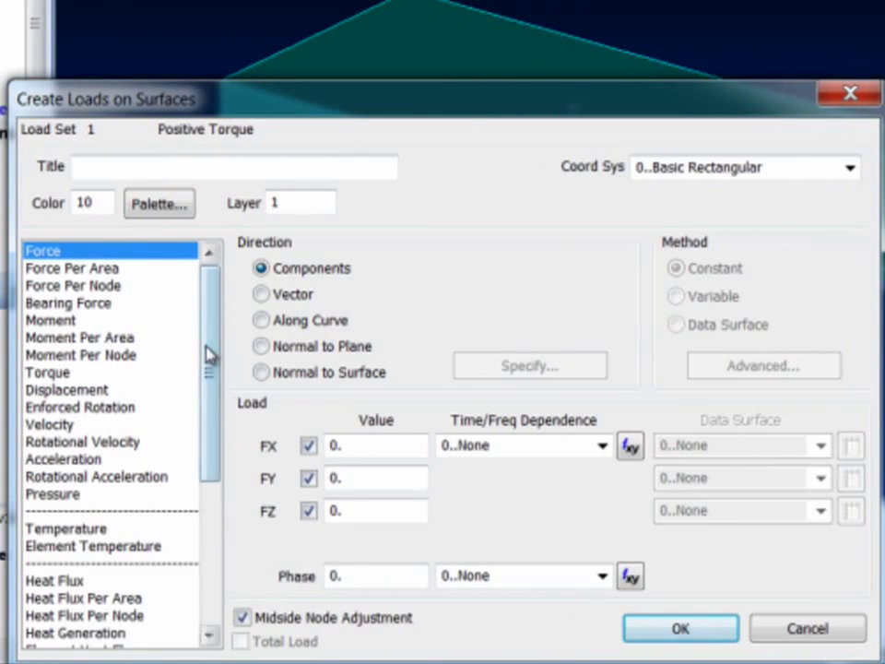
{"action": "left_click", "coordinate": [46, 373]}
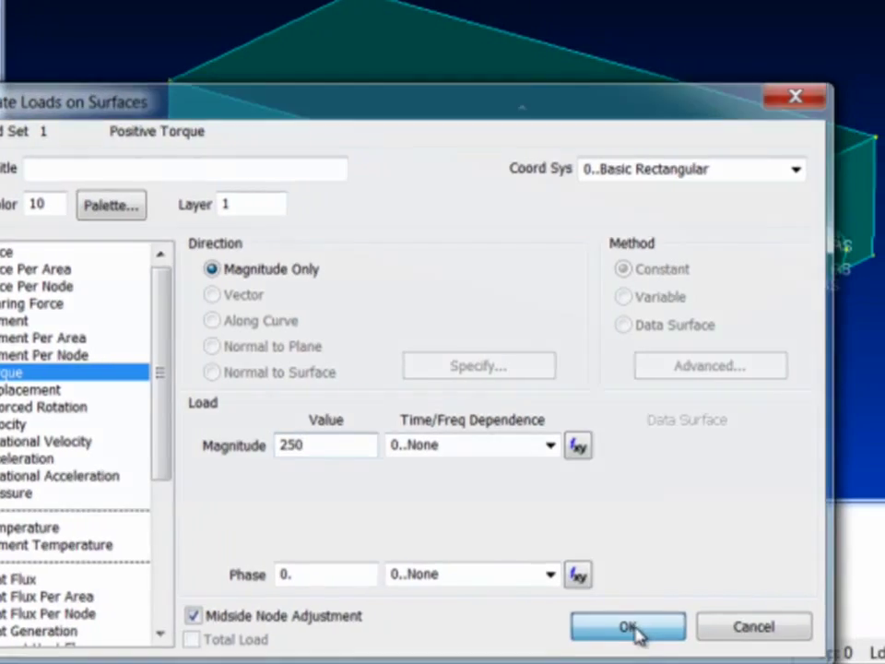
Step: Confirm the 250 torque and direct it along the global Y axis
{"action": "left_click", "coordinate": [685, 632]}
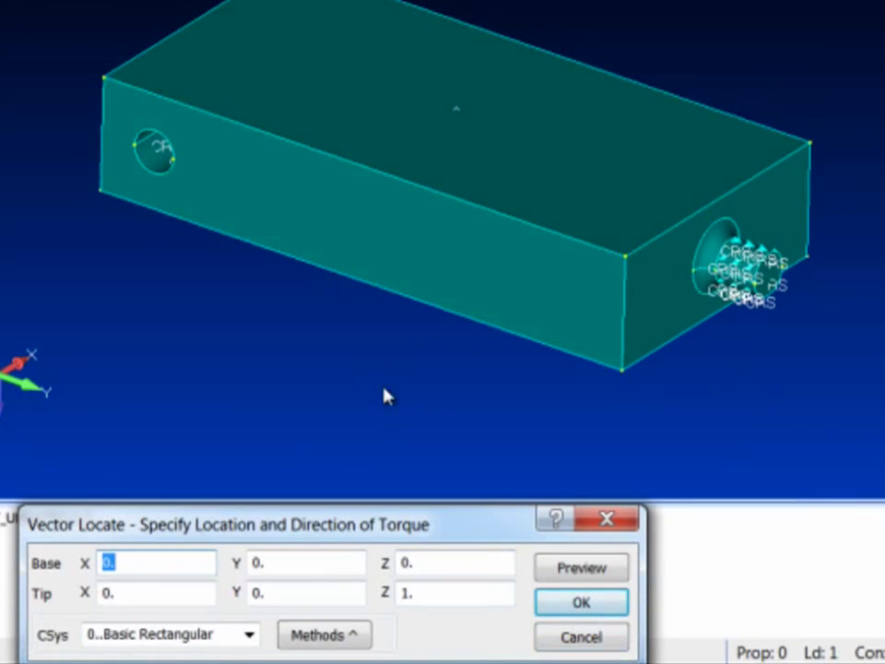
{"action": "left_click", "coordinate": [325, 634]}
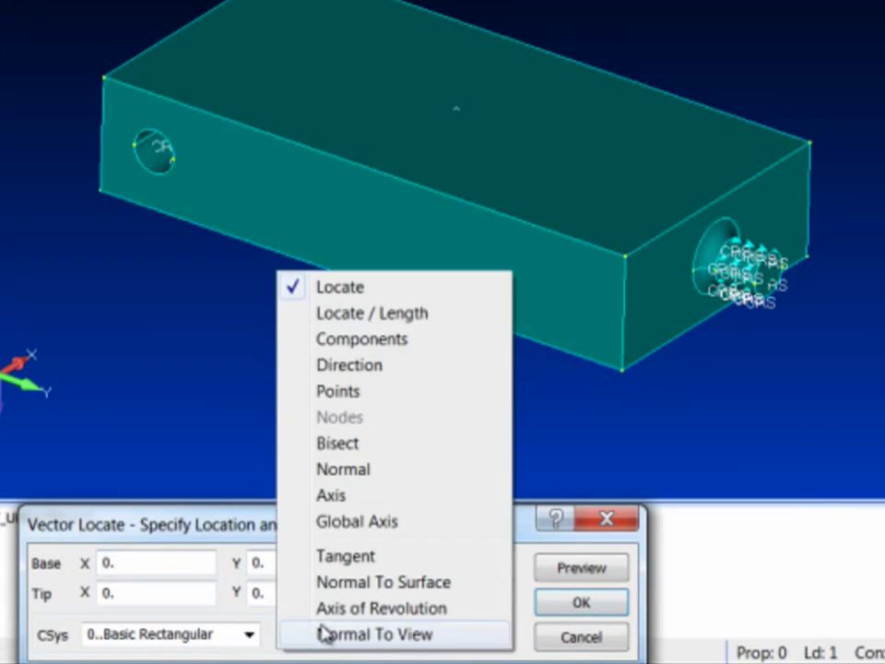
{"action": "left_click", "coordinate": [342, 521]}
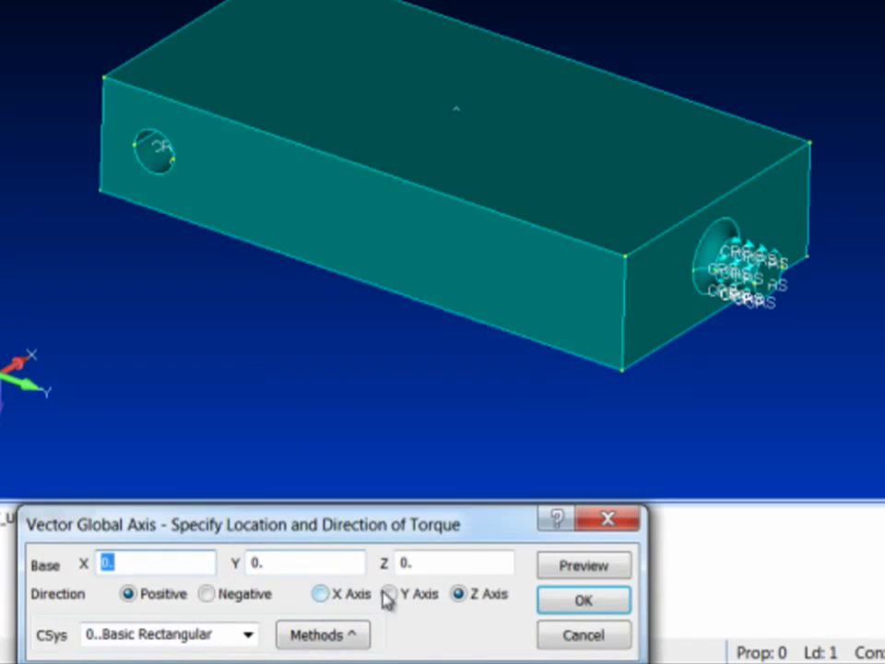
{"action": "left_click", "coordinate": [389, 594]}
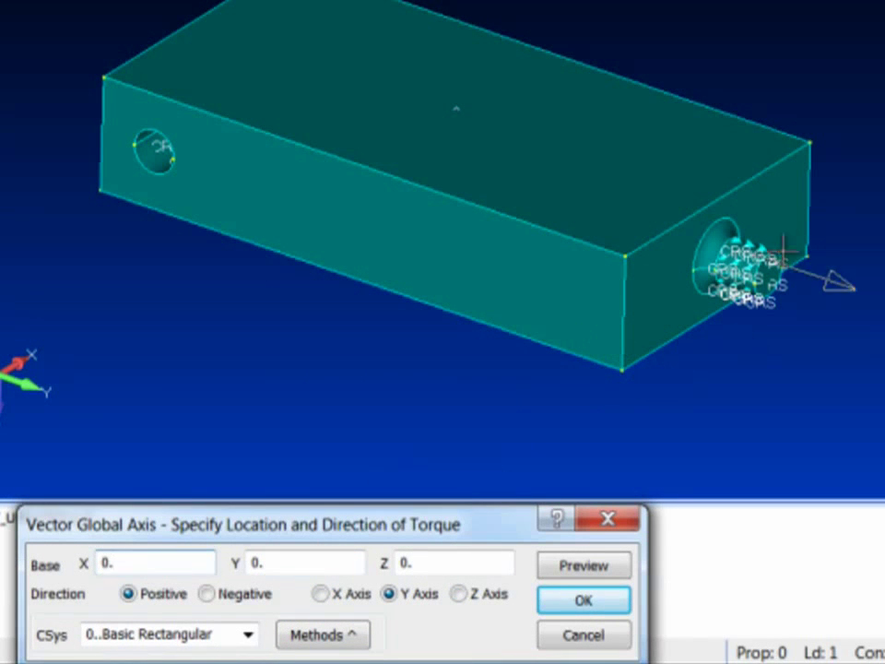
Step: Base the torque at the end face's centre of gravity (0, 6, 1) and create it
{"action": "left_click", "coordinate": [427, 454]}
{"action": "left_click_drag", "start_coordinate": [281, 560], "coordinate": [154, 195]}
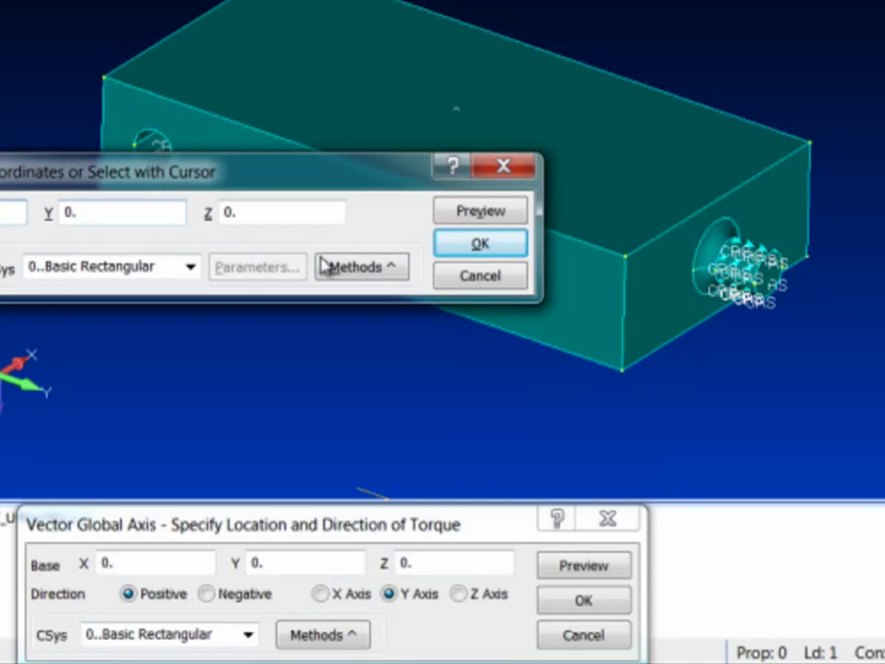
{"action": "left_click", "coordinate": [337, 268]}
{"action": "left_click", "coordinate": [377, 242]}
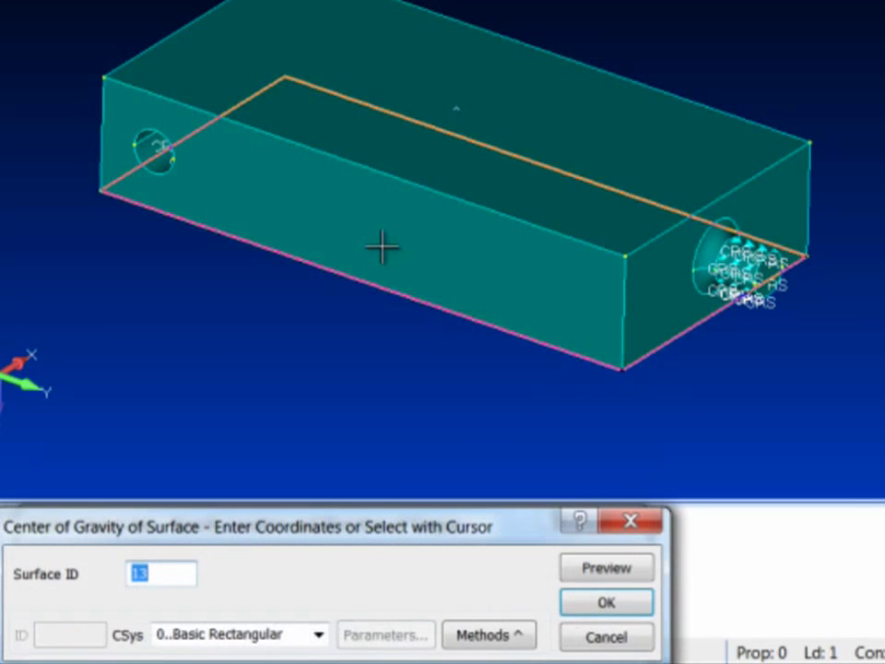
{"action": "left_click", "coordinate": [788, 300]}
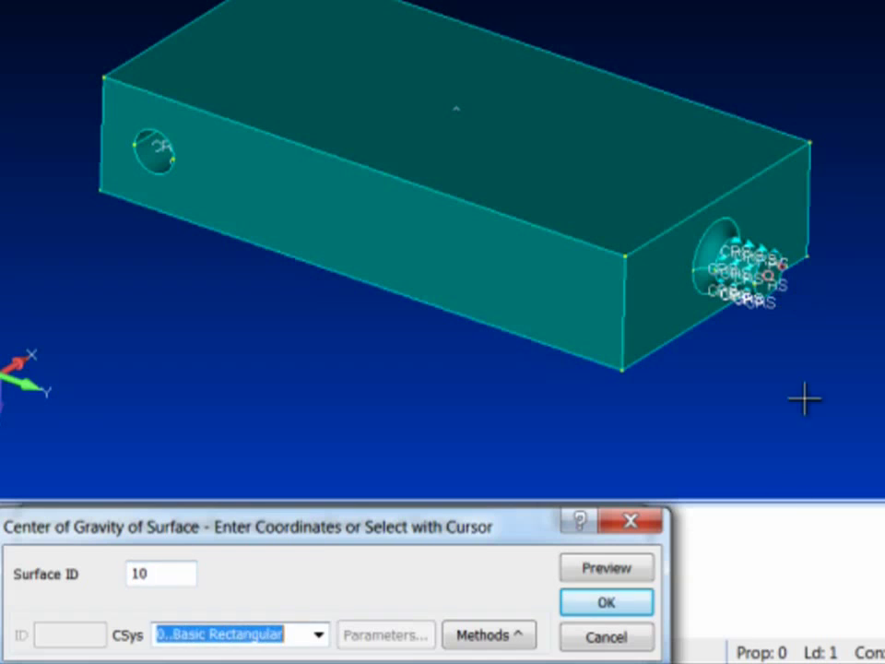
{"action": "left_click", "coordinate": [645, 608]}
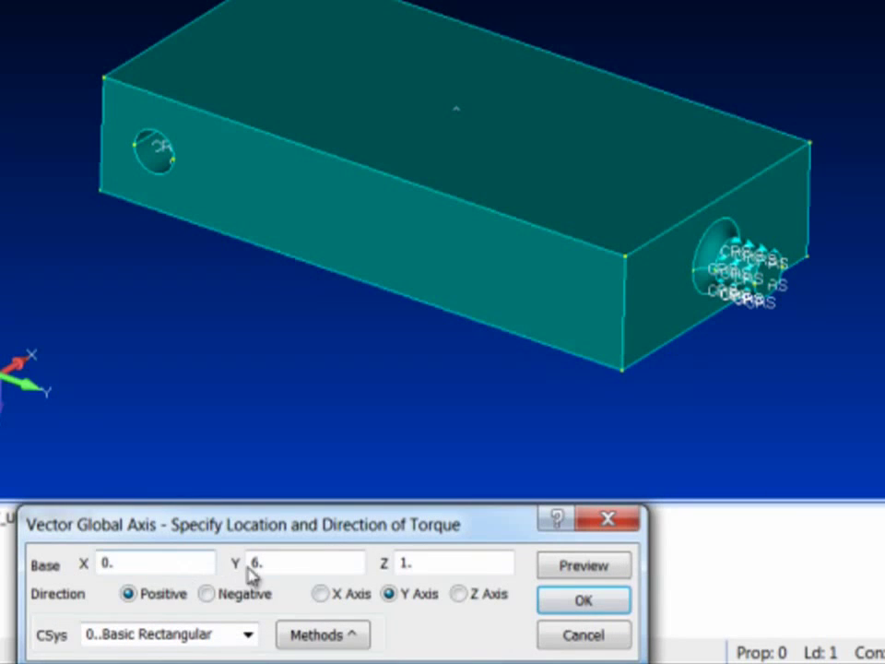
{"action": "left_click", "coordinate": [569, 566]}
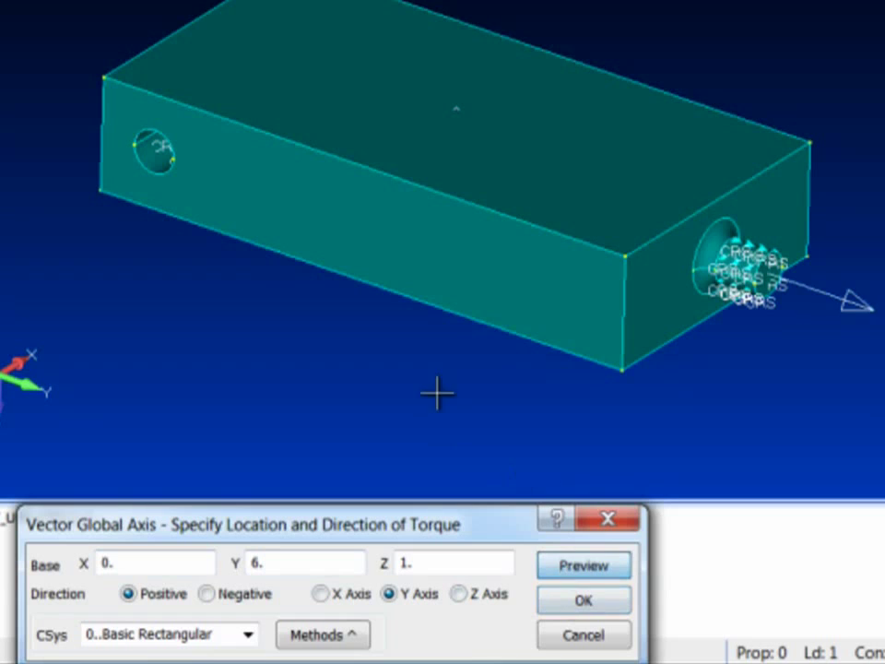
{"action": "left_click", "coordinate": [586, 570]}
{"action": "left_click", "coordinate": [610, 600]}
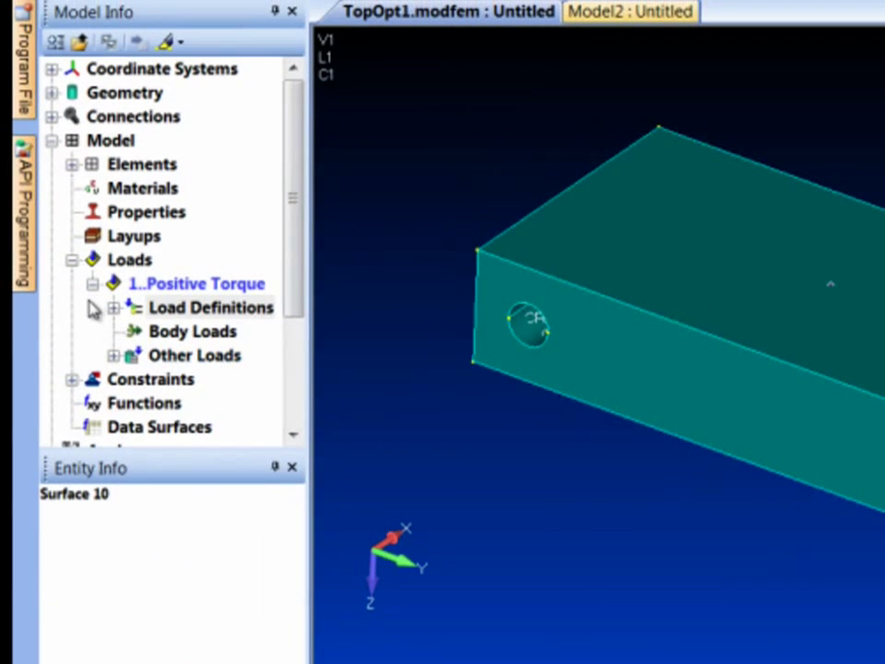
Step: Copy the Positive Torque load set and rename the copy Negative Torque
{"action": "right_click", "coordinate": [170, 288]}
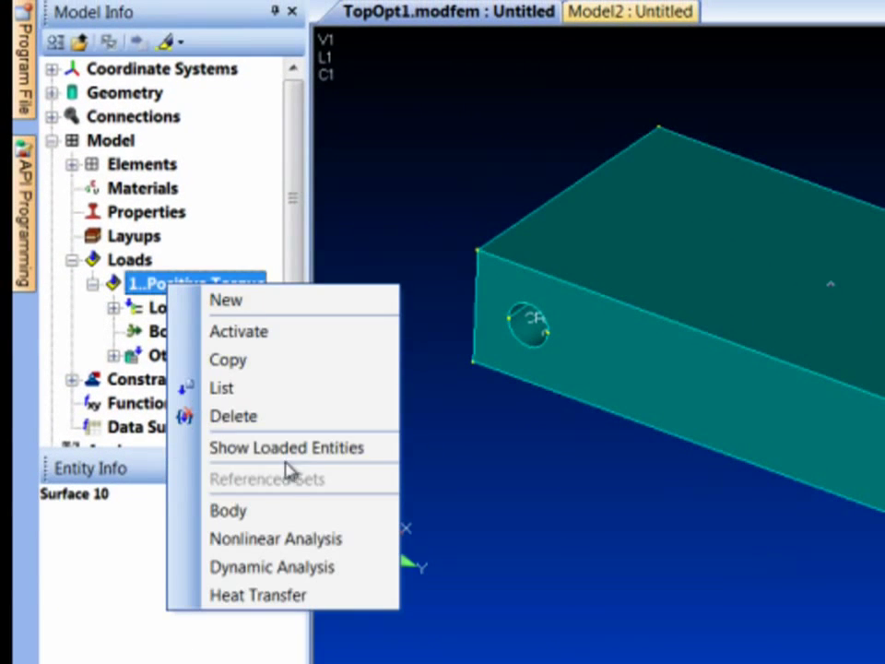
{"action": "left_click", "coordinate": [255, 364]}
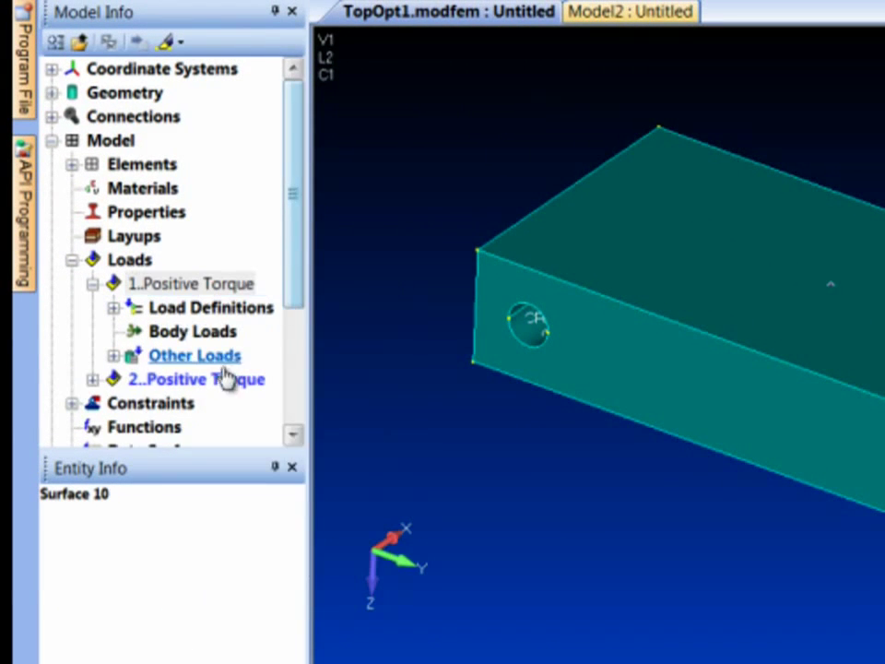
{"action": "left_click", "coordinate": [93, 380]}
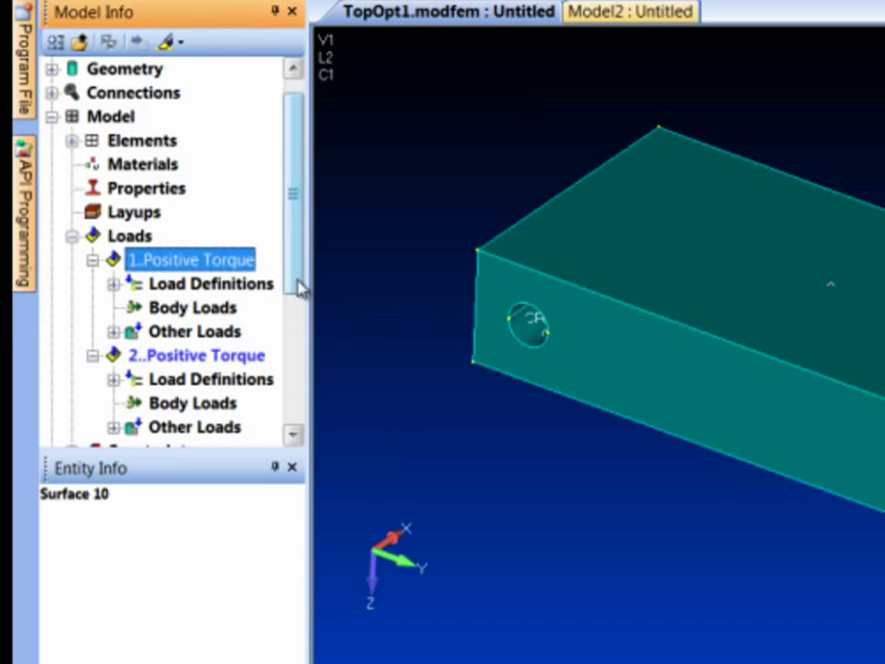
{"action": "left_click_drag", "start_coordinate": [300, 286], "coordinate": [301, 310]}
{"action": "left_click", "coordinate": [229, 315]}
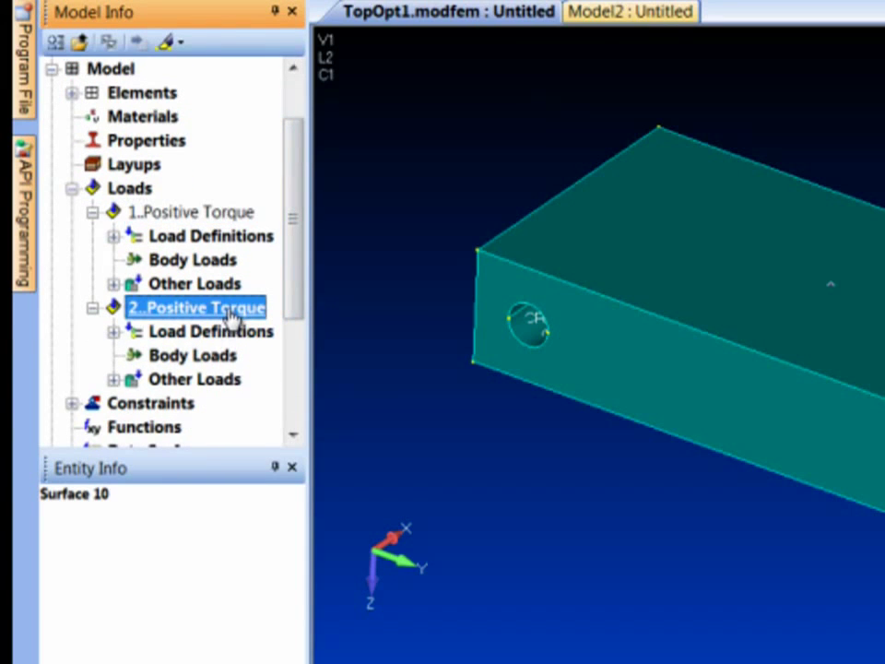
{"action": "left_click", "coordinate": [229, 315]}
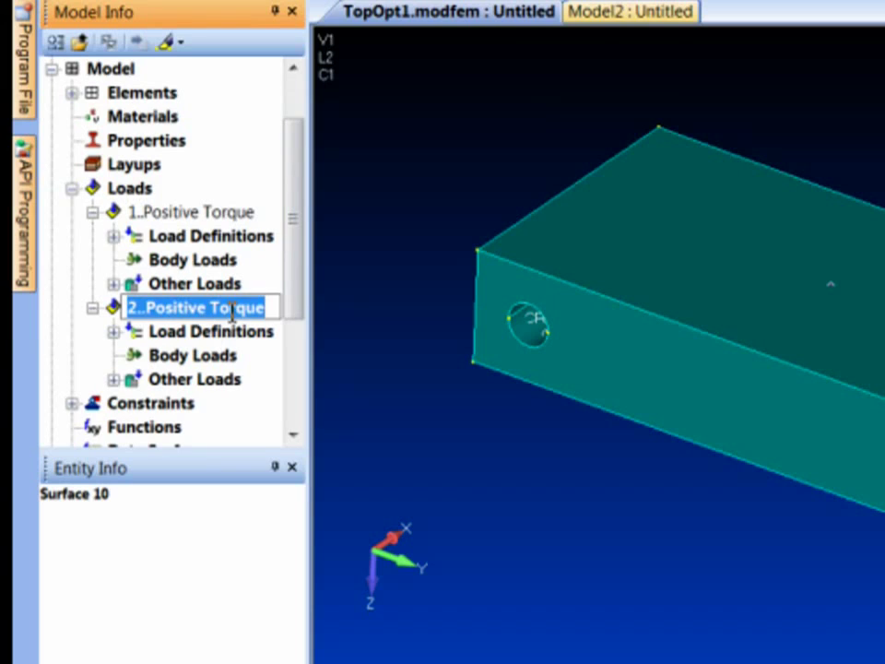
{"action": "left_click", "coordinate": [232, 311]}
{"action": "key", "text": "BackSpace"}
{"action": "key", "text": "BackSpace"}
{"action": "key", "text": "BackSpace"}
{"action": "key", "text": "BackSpace"}
{"action": "key", "text": "BackSpace"}
{"action": "key", "text": "BackSpace"}
{"action": "key", "text": "BackSpace"}
{"action": "key", "text": "BackSpace"}
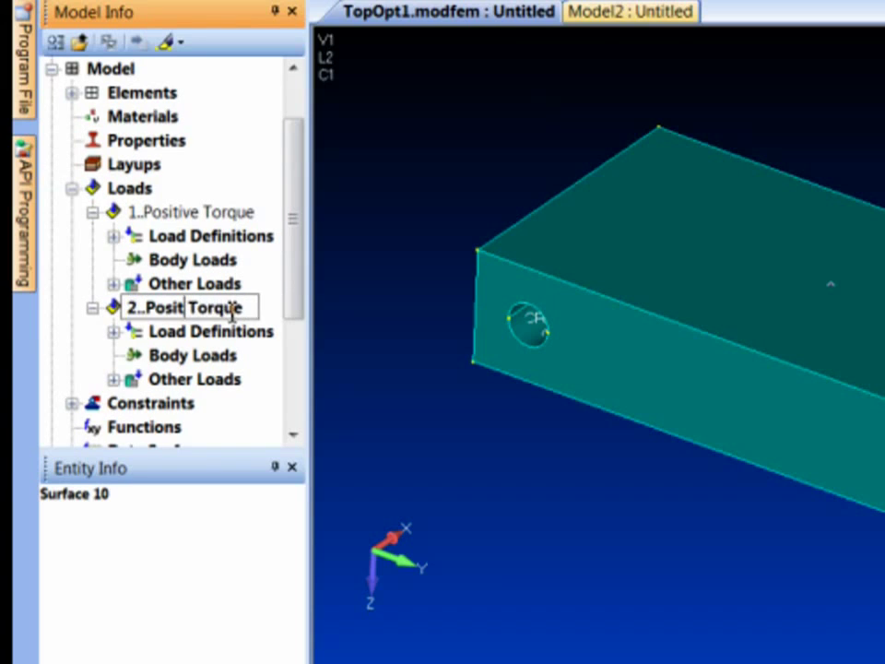
{"action": "type", "text": "Negative"}
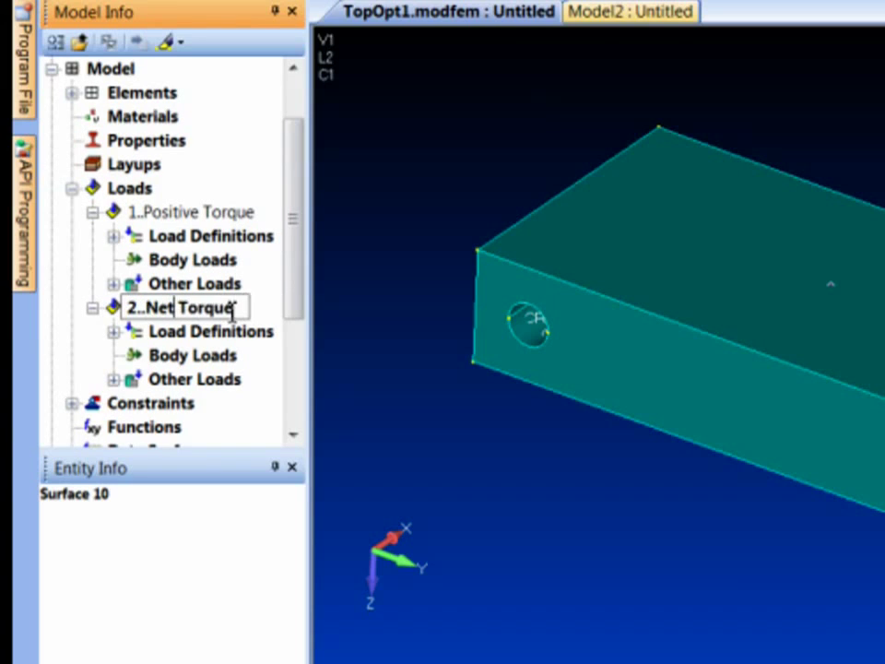
{"action": "key", "text": "Return"}
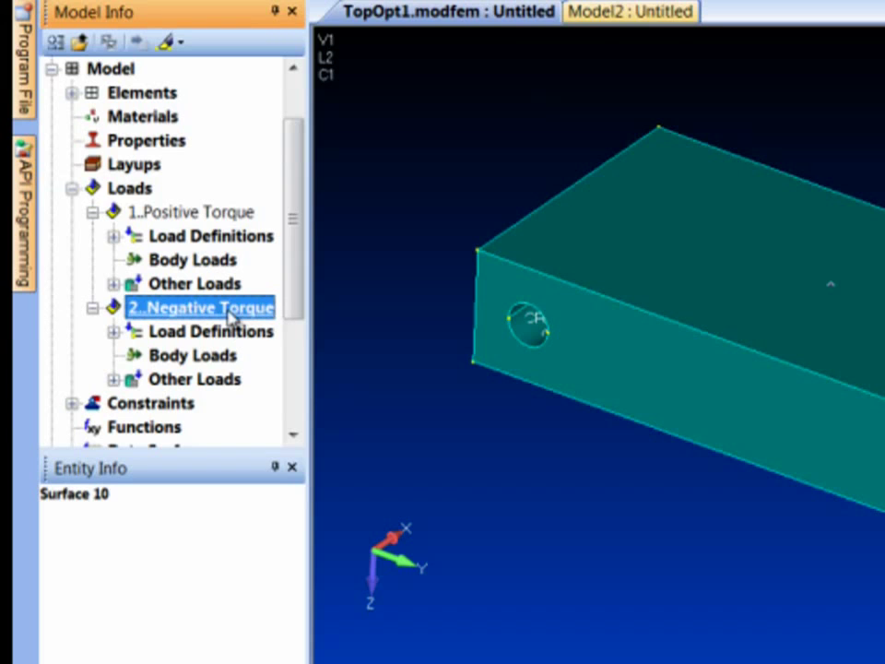
Step: Edit the copied 250 torque-on-surface load in Negative Torque and confirm its location and direction
{"action": "left_click", "coordinate": [114, 332]}
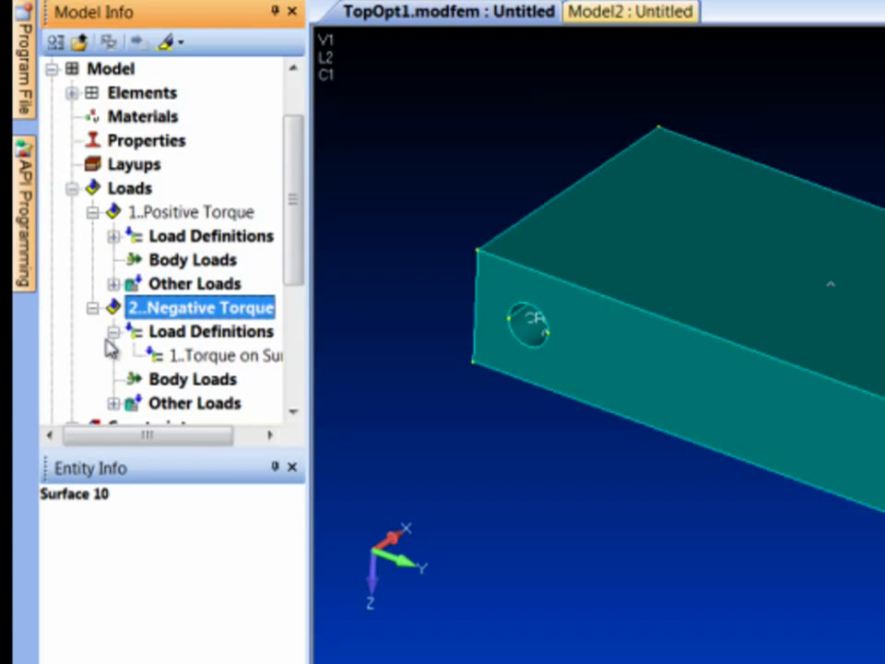
{"action": "right_click", "coordinate": [193, 361]}
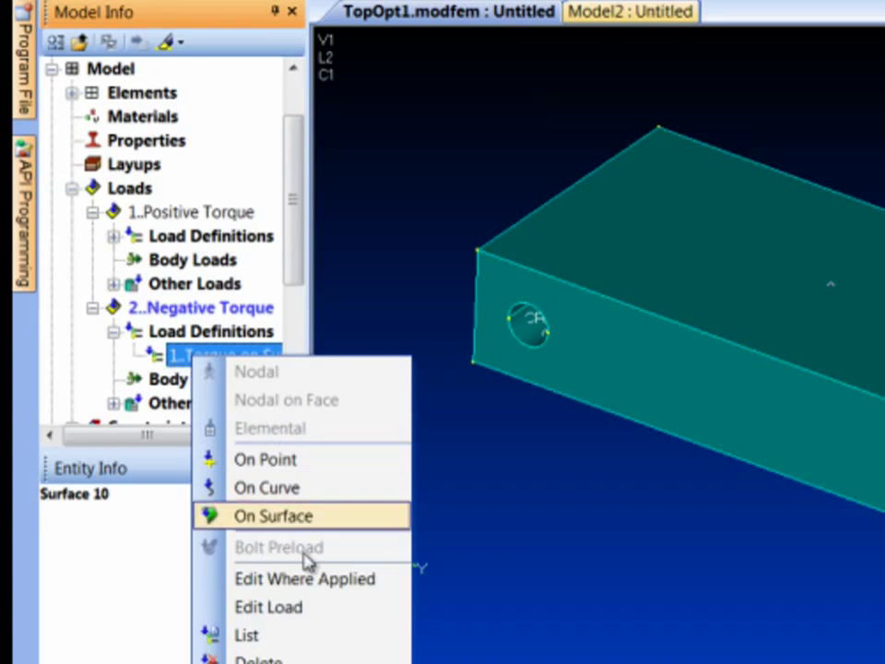
{"action": "left_click", "coordinate": [301, 609]}
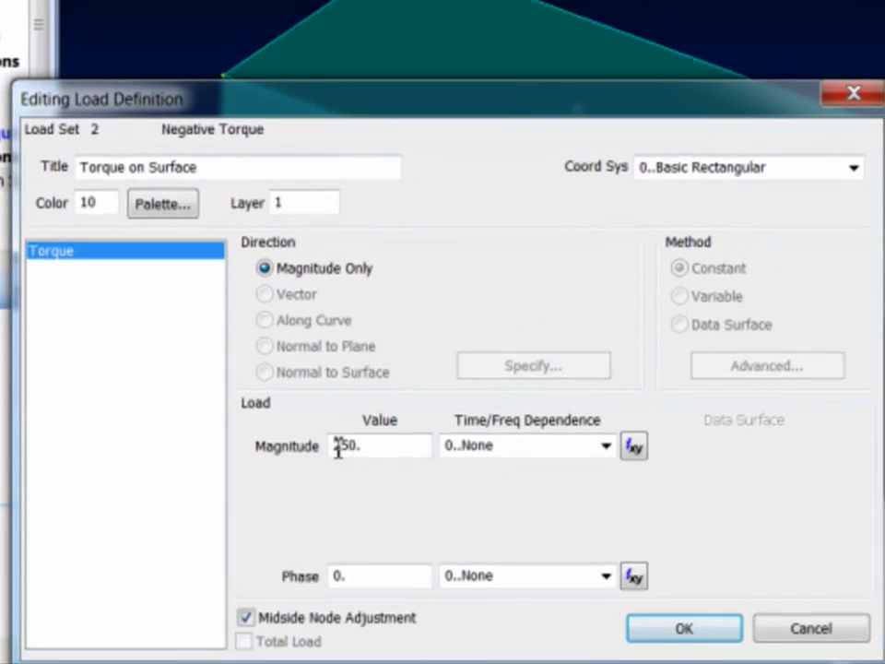
{"action": "left_click", "coordinate": [594, 612]}
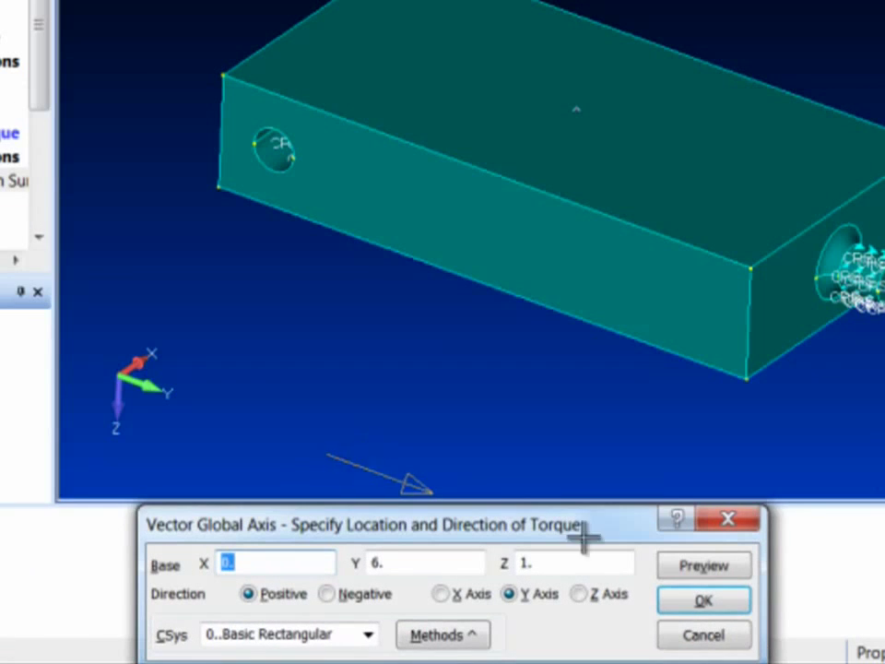
{"action": "left_click", "coordinate": [719, 604]}
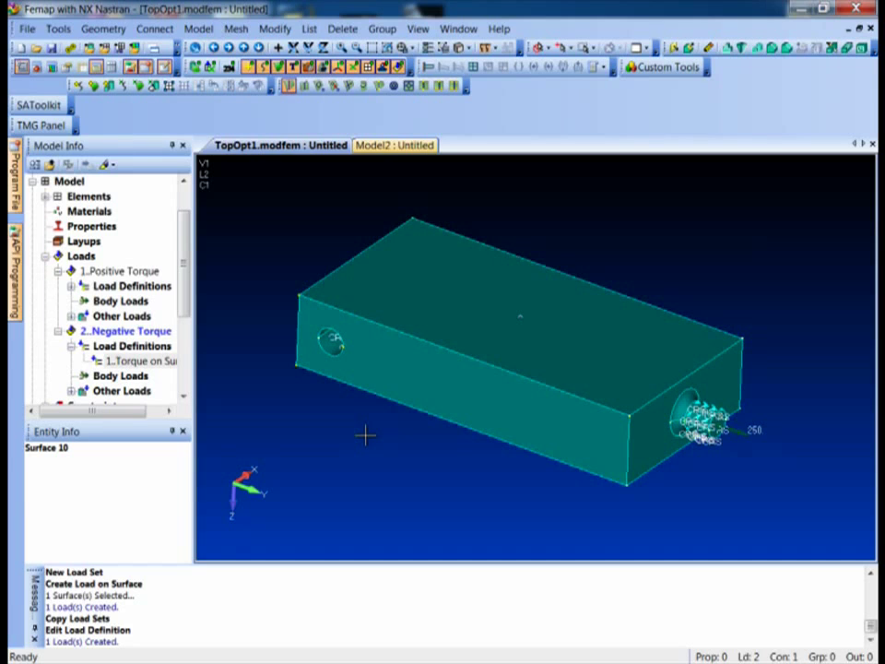
{"action": "middle_click_drag", "start_coordinate": [406, 374], "coordinate": [346, 343]}
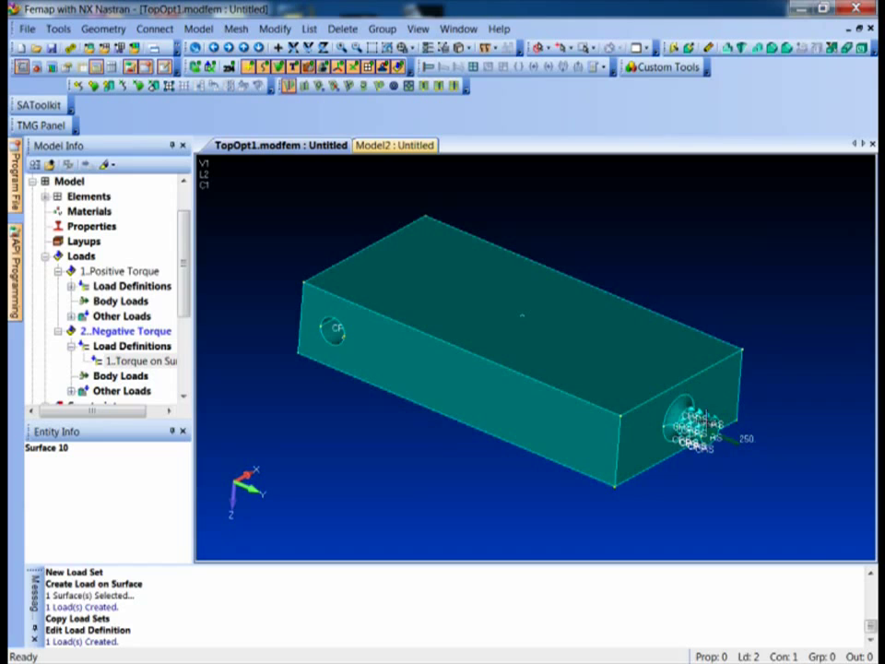
Step: Adjust the view rotation centre and expand Geometry to reveal the TOP_OPT_START solid
{"action": "left_click", "coordinate": [285, 85]}
{"action": "scroll", "coordinate": [183, 238], "scroll_direction": "up", "scroll_amount": 1}
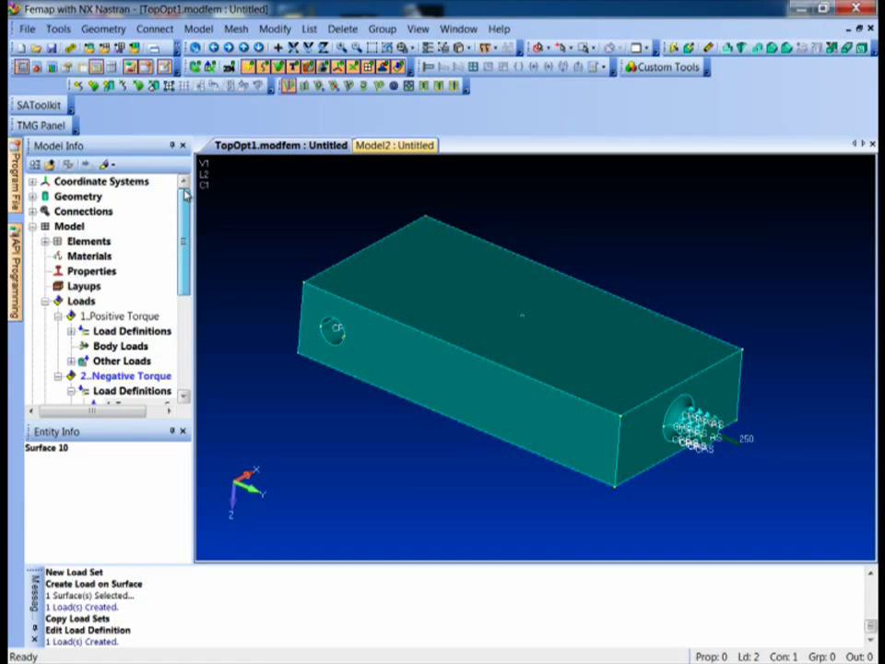
{"action": "right_click", "coordinate": [78, 196]}
{"action": "key", "text": "Escape"}
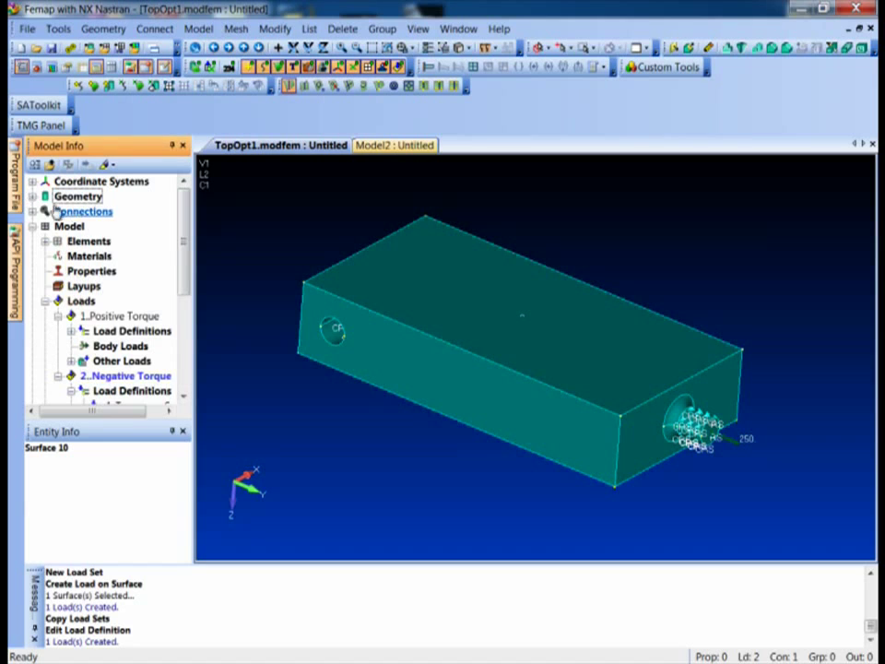
{"action": "left_click", "coordinate": [33, 196]}
Step: Tet-mesh TOP_OPT_START with 7050-T651 Al Plate .25, giving 4844 elements and 7812 nodes
{"action": "right_click", "coordinate": [92, 211]}
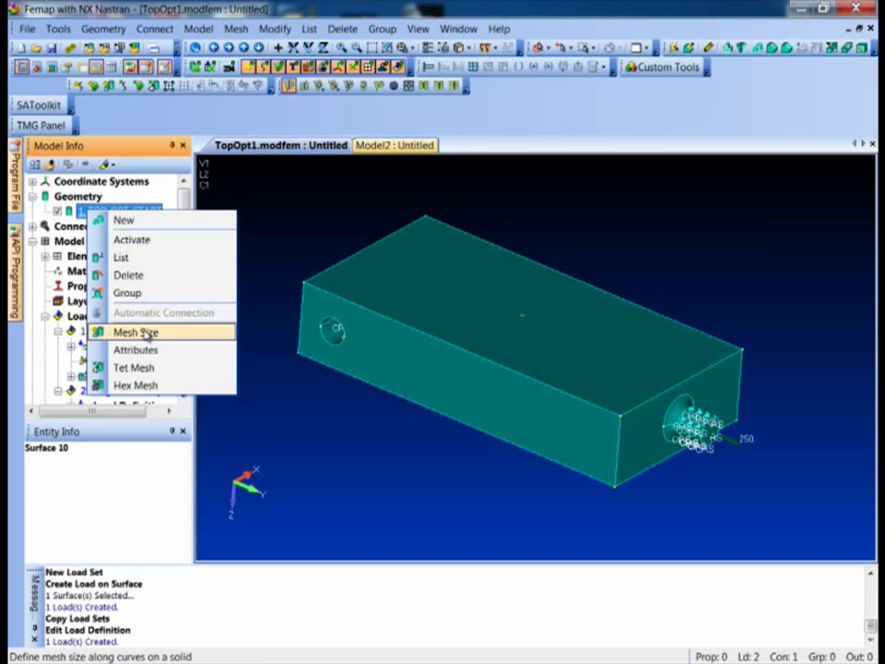
{"action": "left_click", "coordinate": [140, 366]}
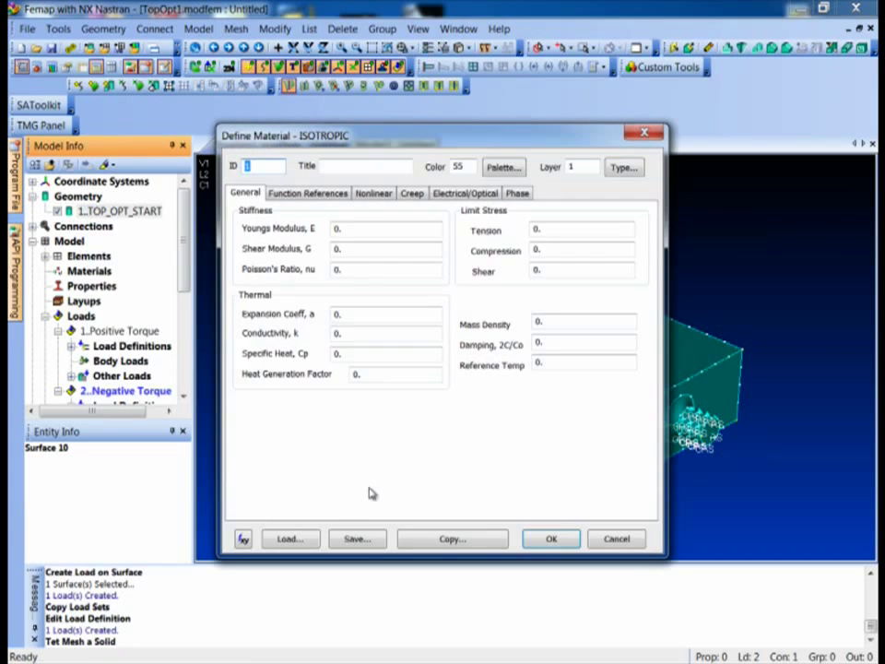
{"action": "left_click", "coordinate": [289, 539]}
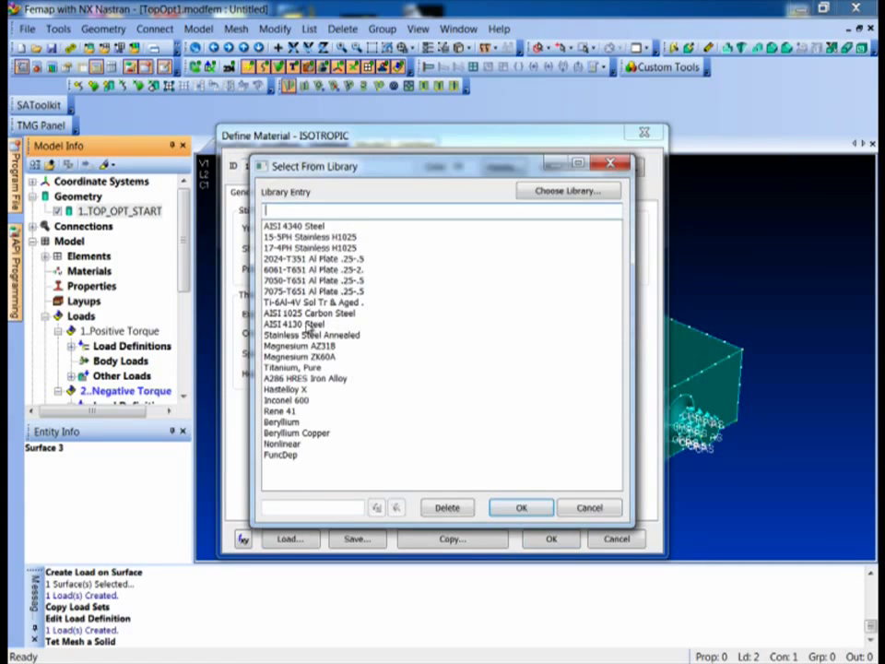
{"action": "double_click", "coordinate": [307, 280]}
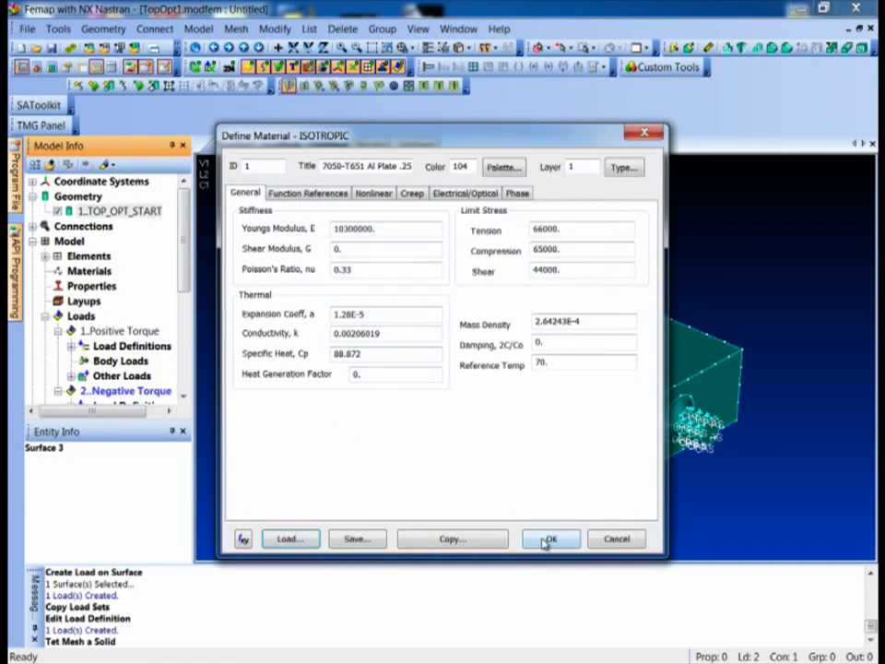
{"action": "left_click", "coordinate": [547, 539]}
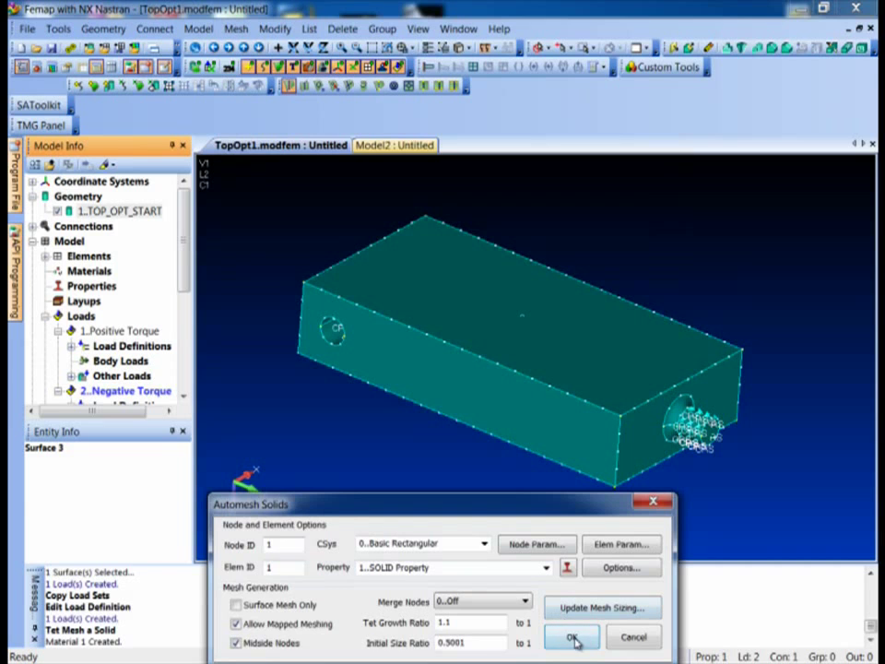
{"action": "left_click", "coordinate": [571, 638]}
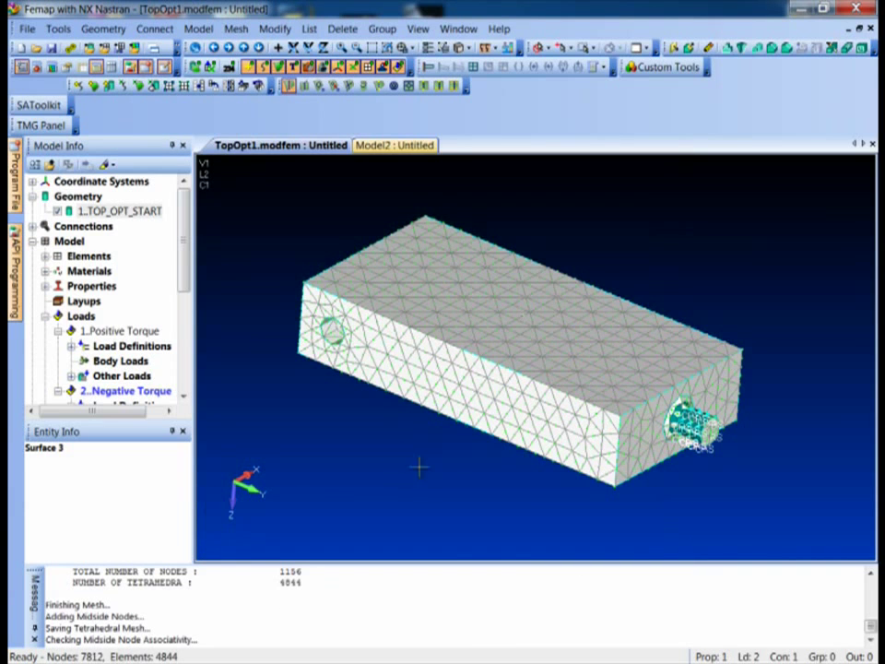
{"action": "middle_click_drag", "start_coordinate": [387, 433], "coordinate": [368, 441]}
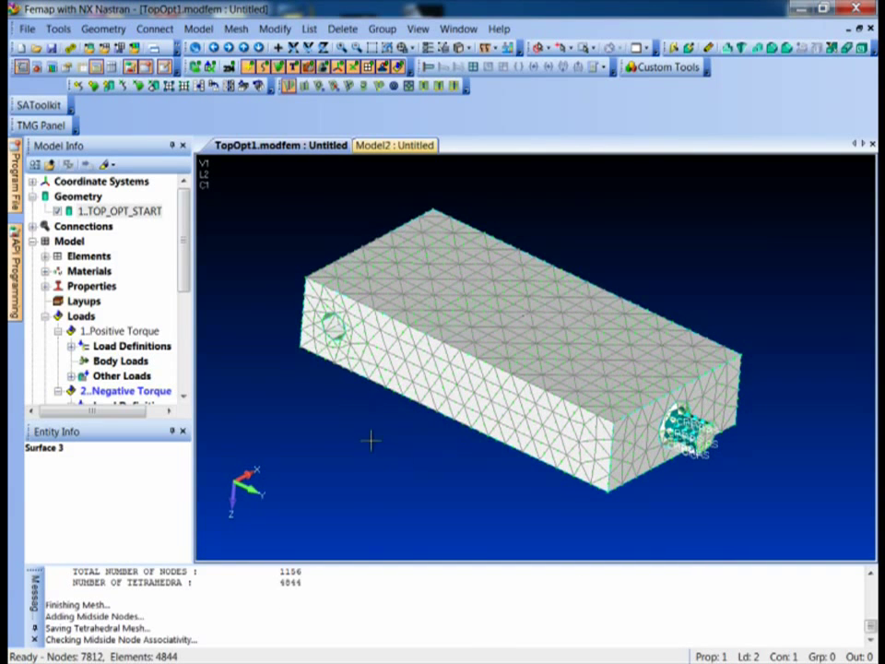
{"action": "left_click", "coordinate": [27, 28]}
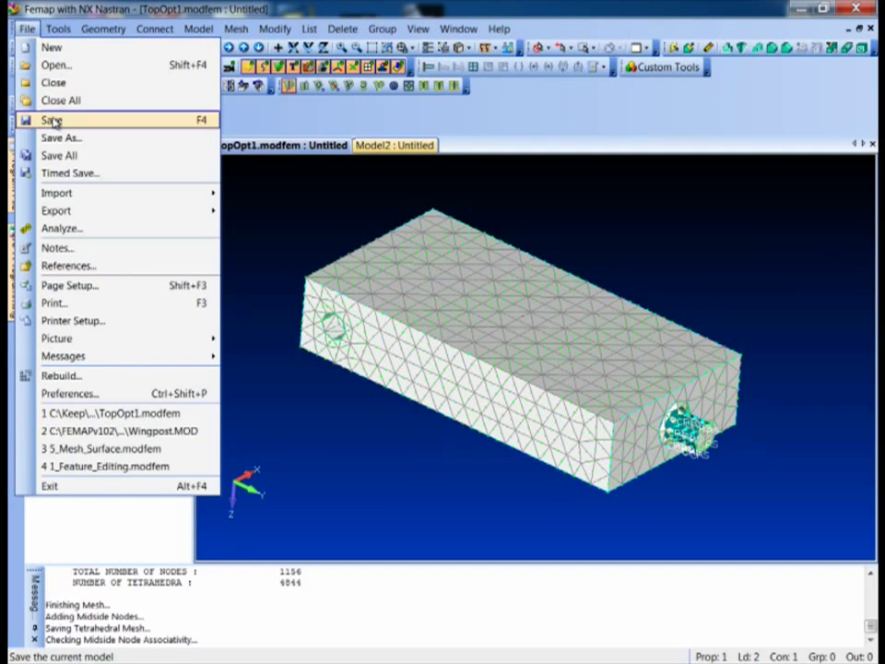
Step: Save the meshed model and create a new NX Nastran static analysis set
{"action": "left_click", "coordinate": [52, 118]}
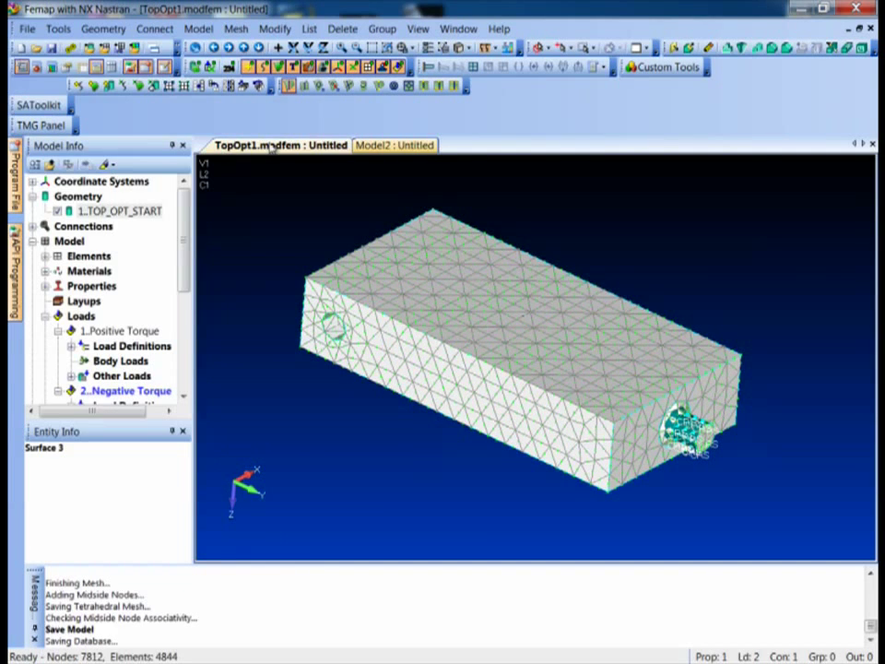
{"action": "left_click", "coordinate": [198, 29]}
{"action": "left_click", "coordinate": [226, 192]}
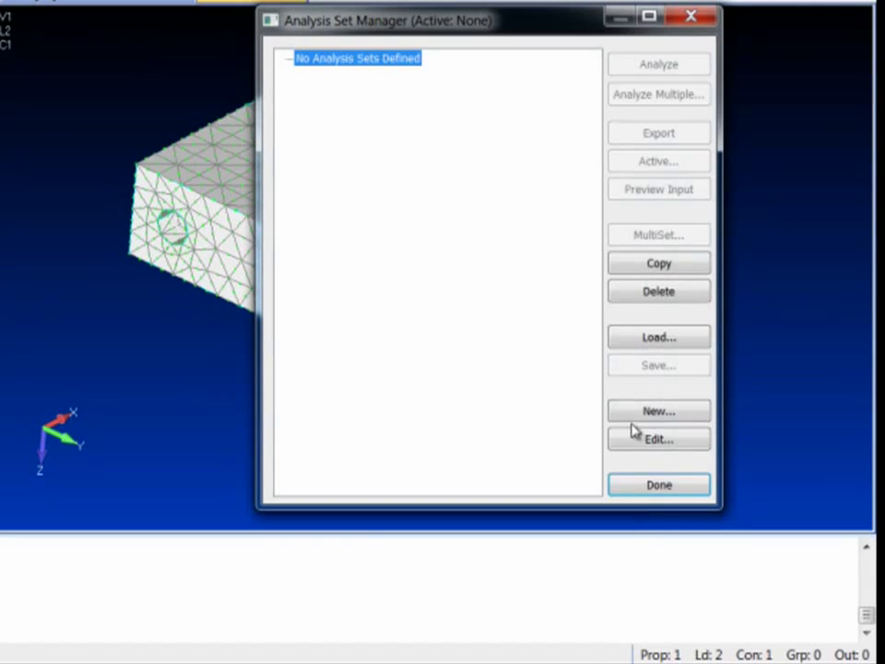
{"action": "left_click", "coordinate": [659, 412]}
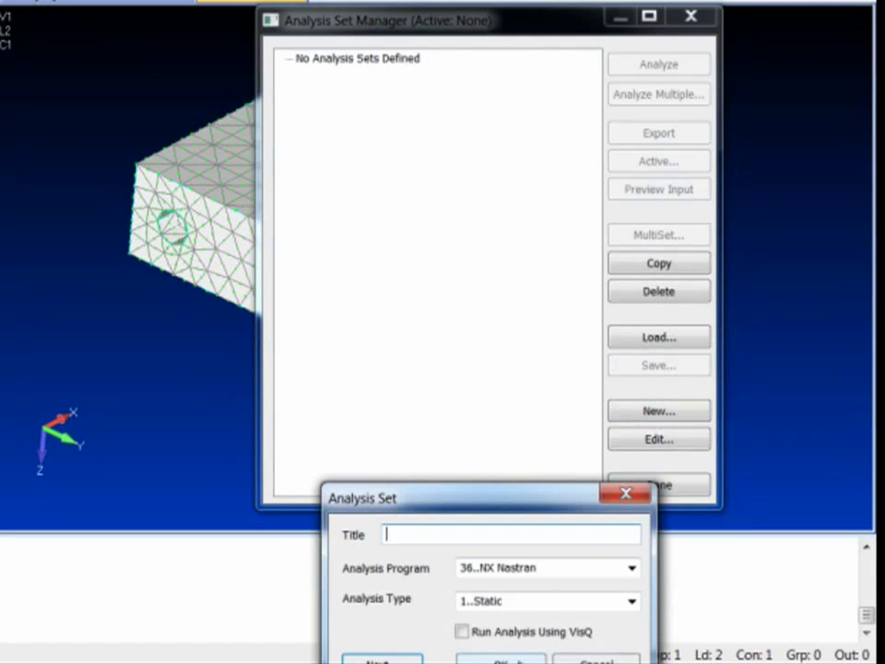
{"action": "left_click", "coordinate": [505, 660]}
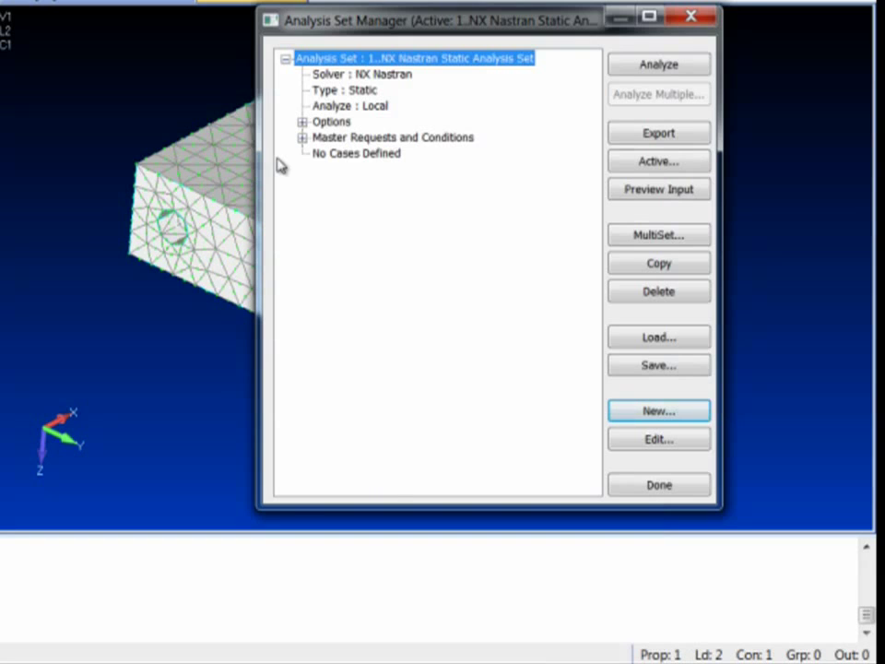
Step: Set the analysis master constraints and loads to None
{"action": "left_click", "coordinate": [302, 138]}
{"action": "left_click", "coordinate": [318, 169]}
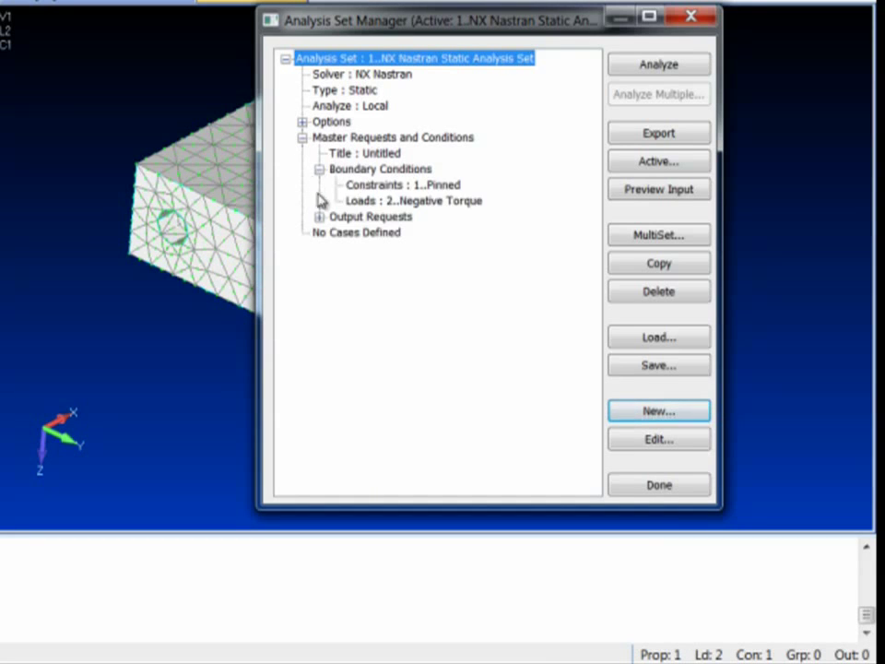
{"action": "double_click", "coordinate": [406, 203]}
{"action": "left_click", "coordinate": [453, 267]}
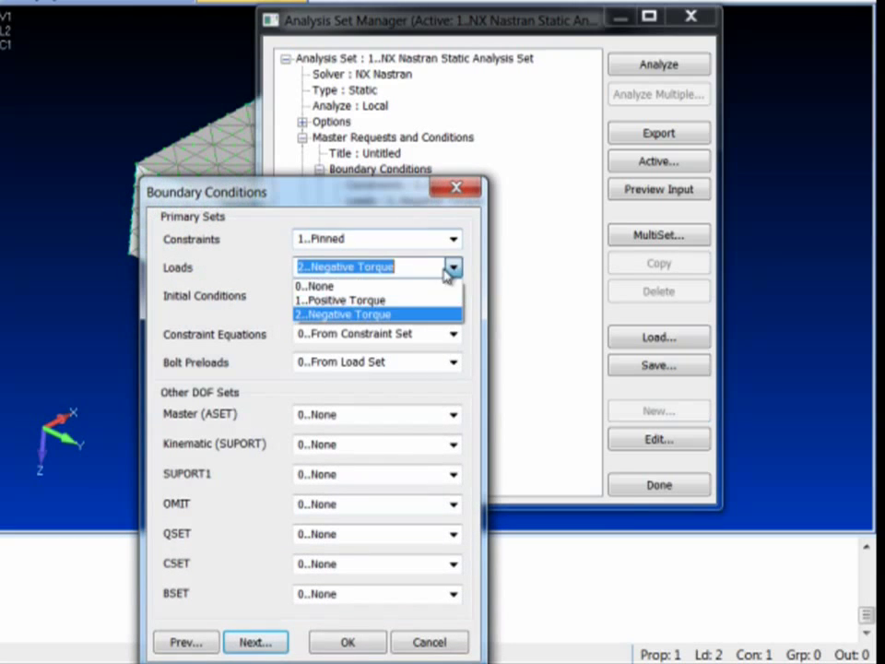
{"action": "left_click", "coordinate": [407, 287]}
{"action": "left_click", "coordinate": [452, 239]}
{"action": "left_click", "coordinate": [429, 253]}
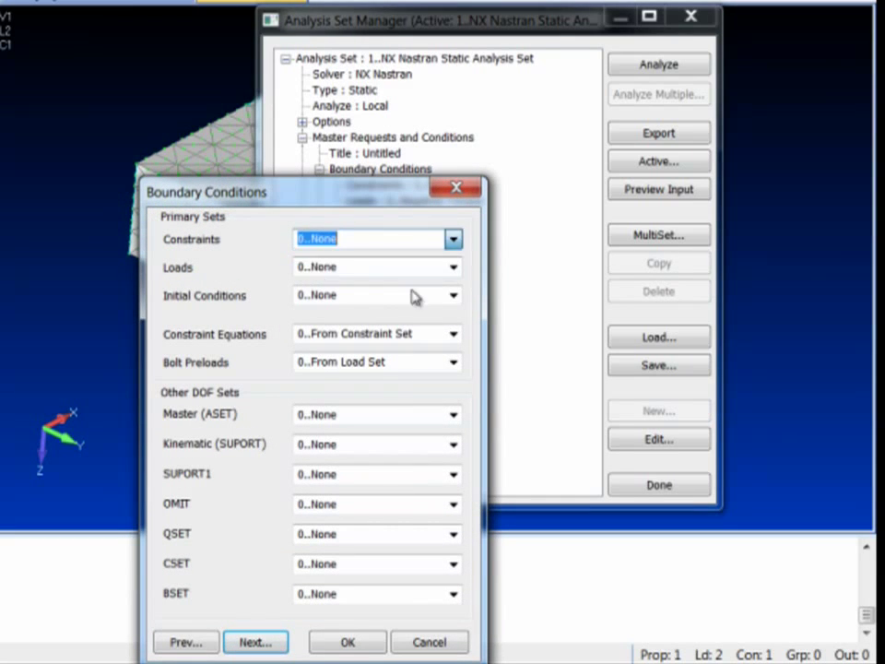
{"action": "left_click", "coordinate": [349, 640]}
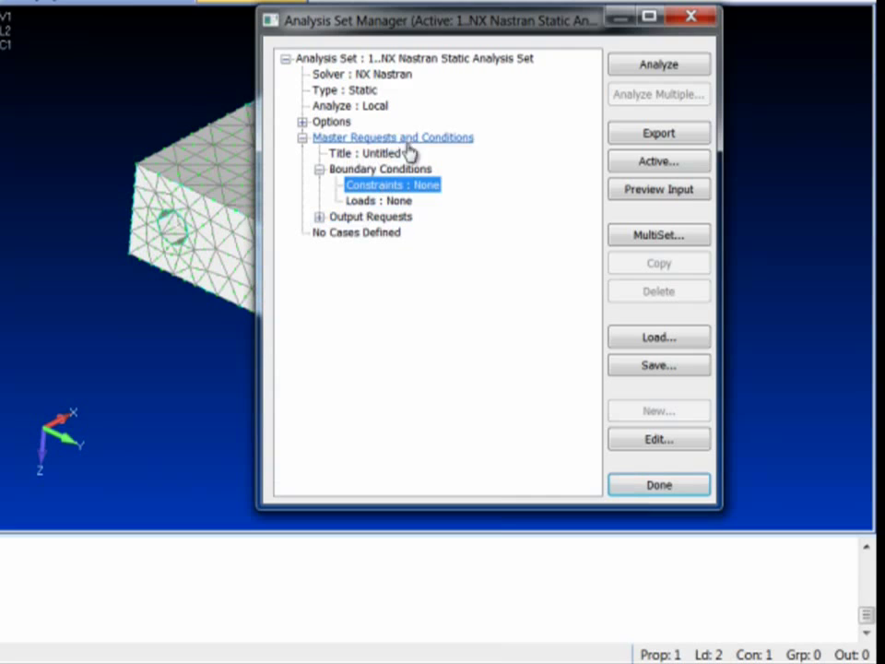
Step: Use MultiSet with all constraint and load sets to create Pinned - Positive Torque and Pinned - Negative Torque cases
{"action": "left_click", "coordinate": [658, 237]}
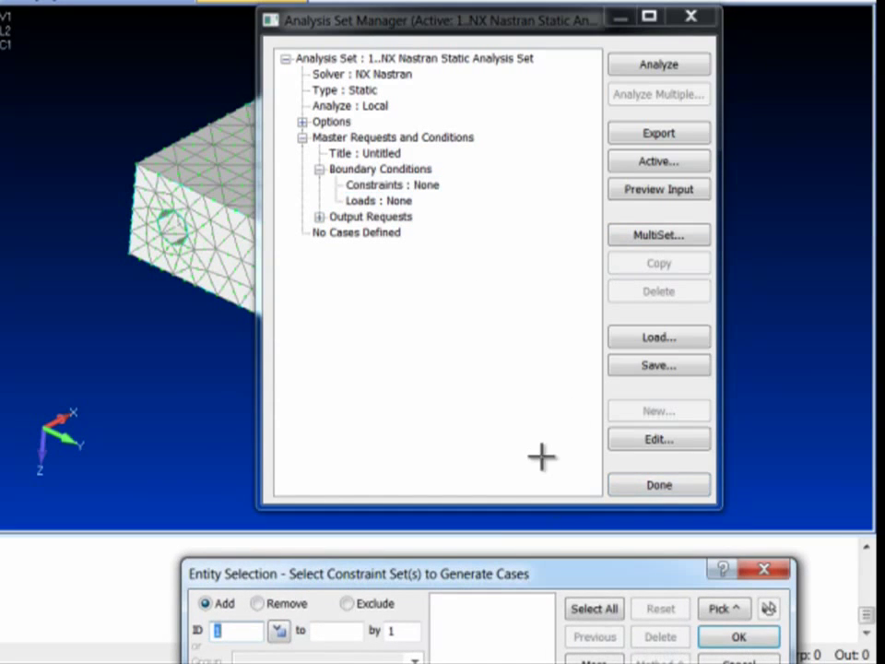
{"action": "left_click", "coordinate": [600, 607]}
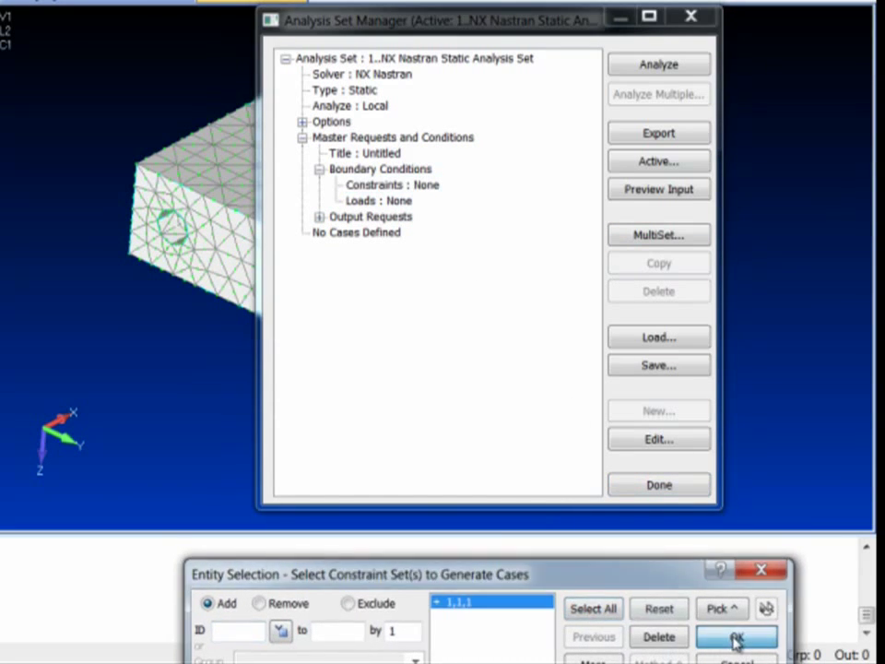
{"action": "left_click", "coordinate": [765, 637]}
{"action": "left_click", "coordinate": [594, 608]}
{"action": "left_click", "coordinate": [738, 637]}
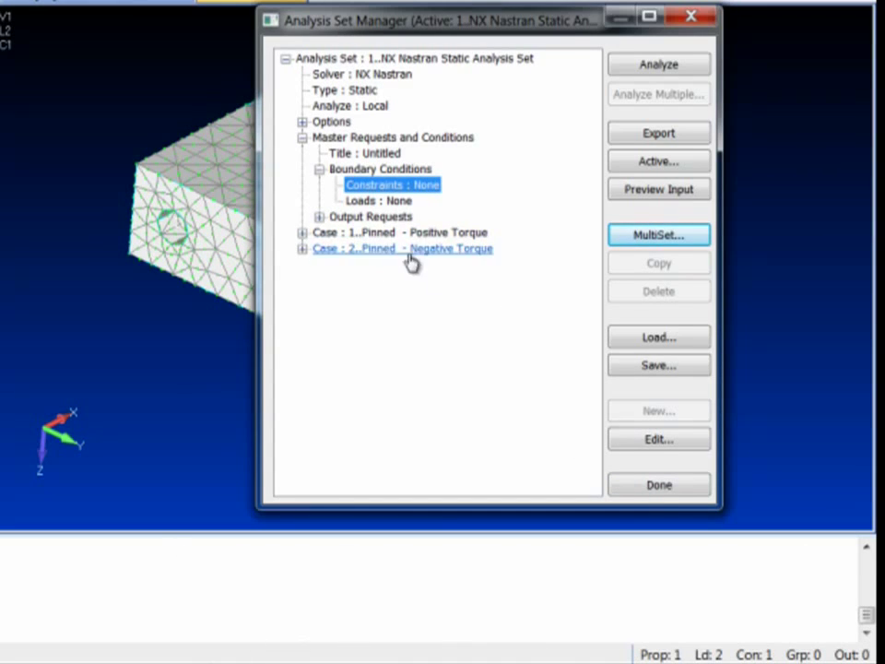
Step: Activate topology optimization with the Maximize Stiffness & Reduce Volume goal
{"action": "left_click", "coordinate": [302, 121]}
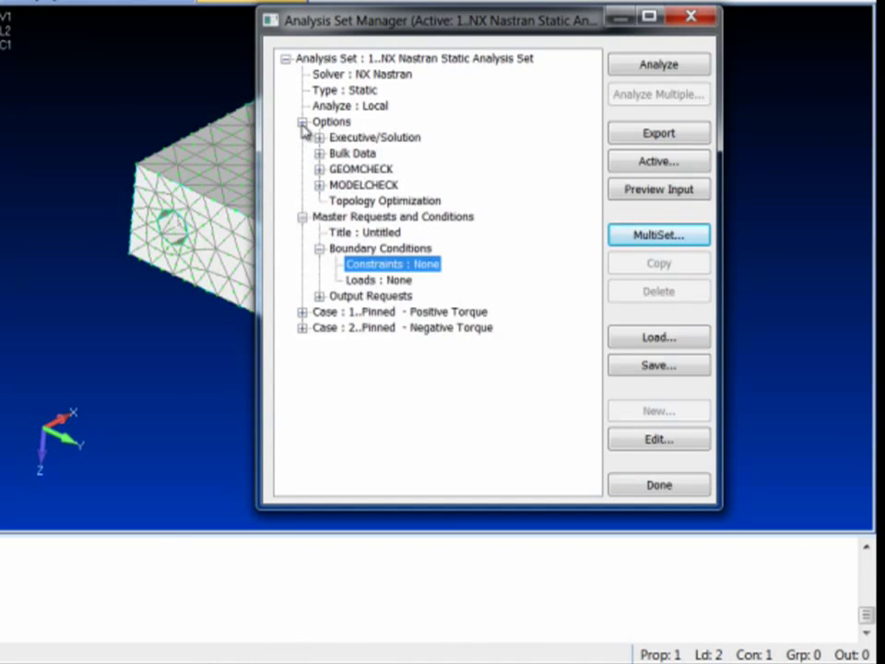
{"action": "double_click", "coordinate": [351, 200]}
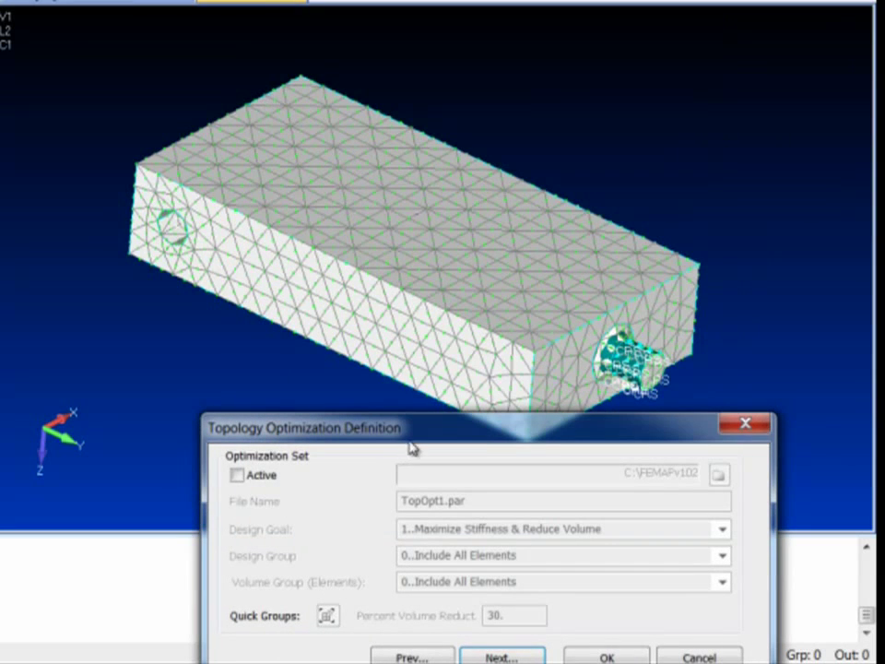
{"action": "left_click_drag", "start_coordinate": [409, 426], "coordinate": [296, 329]}
{"action": "left_click", "coordinate": [126, 376]}
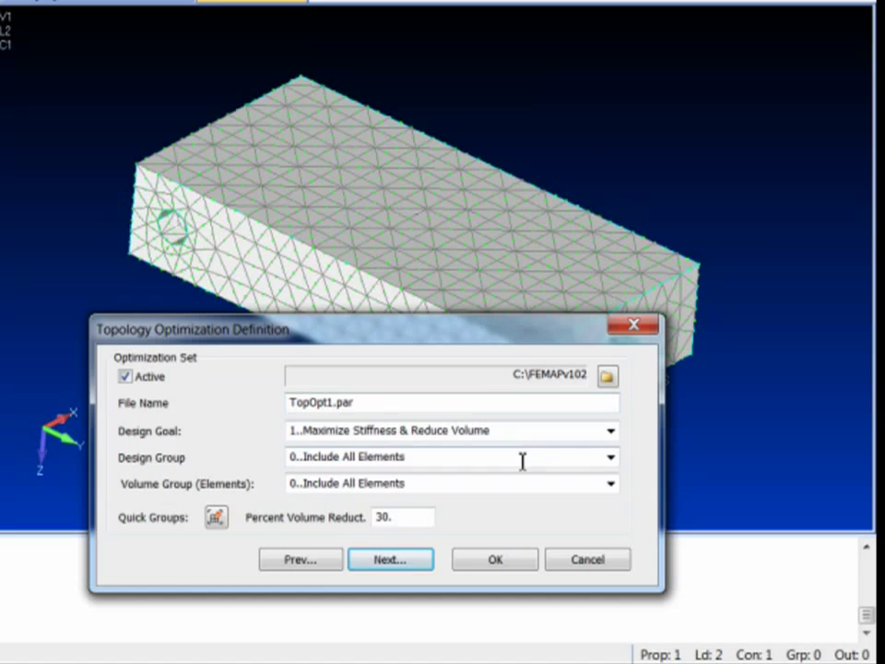
{"action": "left_click_drag", "start_coordinate": [402, 519], "coordinate": [317, 509]}
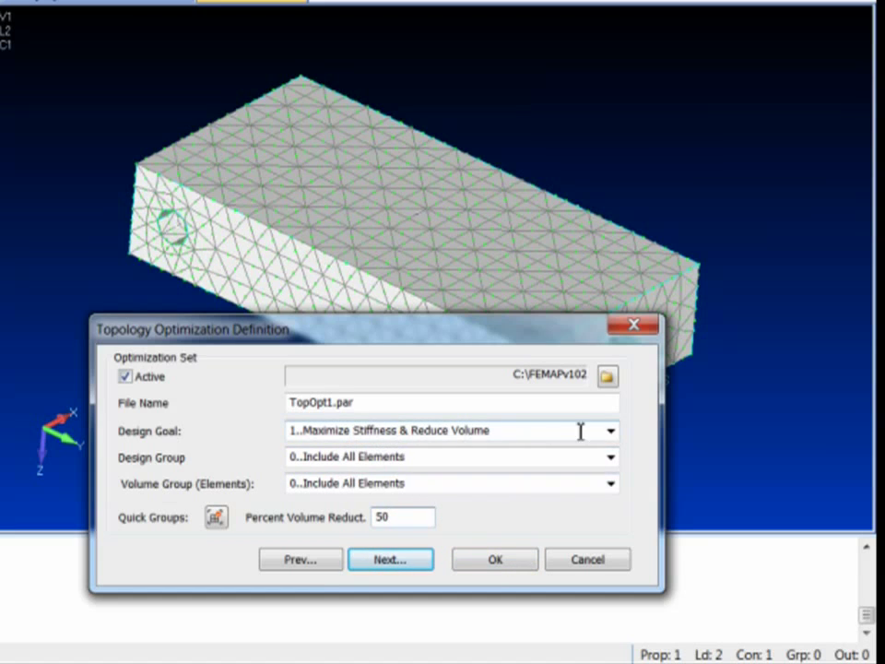
{"action": "left_click", "coordinate": [610, 430]}
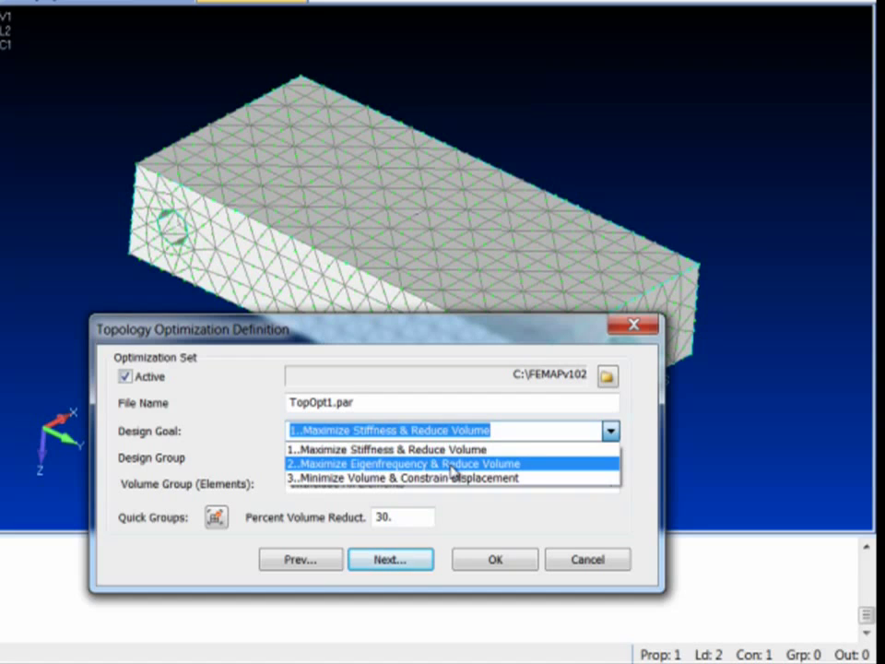
{"action": "left_click", "coordinate": [458, 450]}
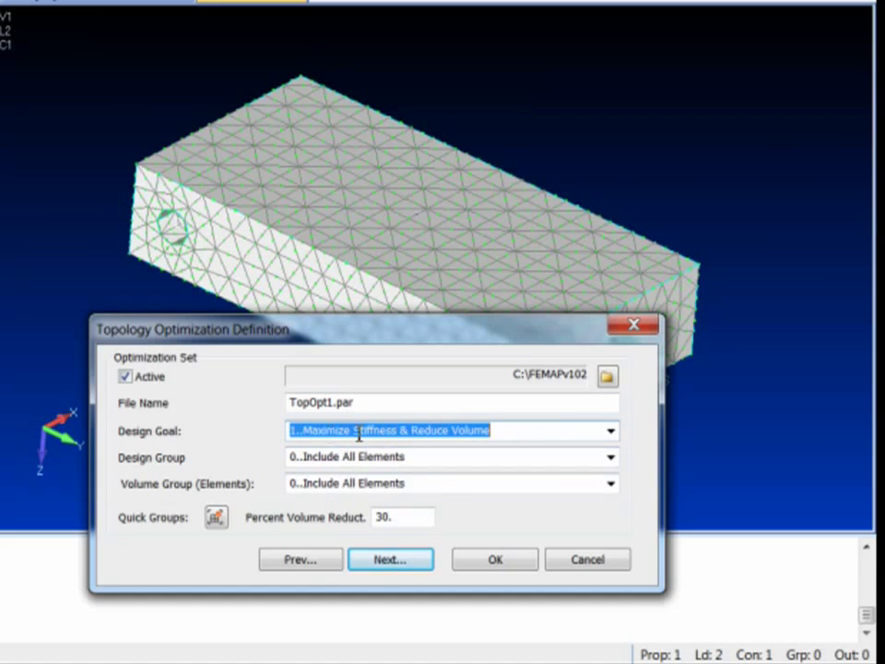
{"action": "left_click", "coordinate": [508, 564]}
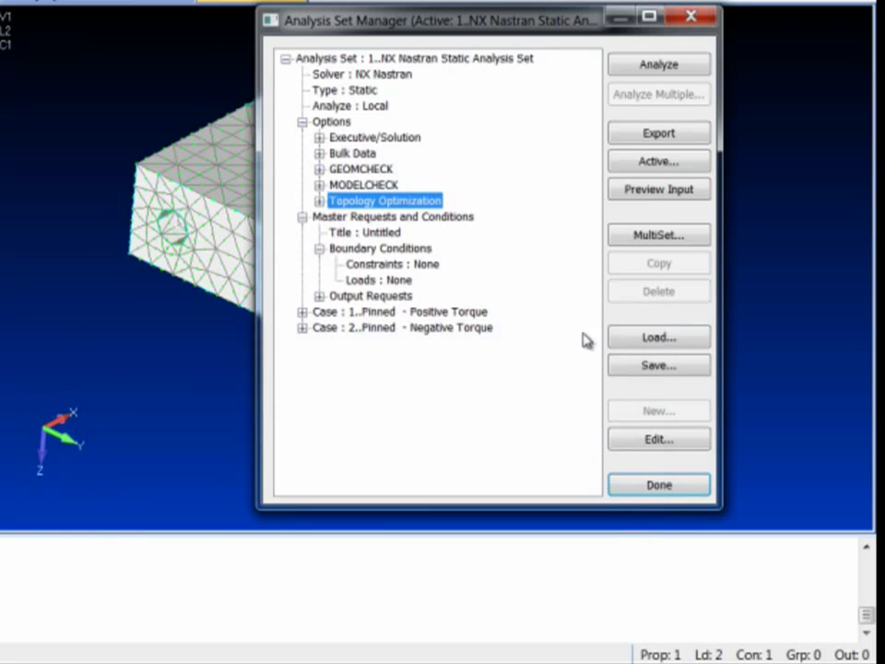
Step: Review the topology optimization definition and accept its optimization options with parameter file TopOpt1.par
{"action": "left_click", "coordinate": [319, 200]}
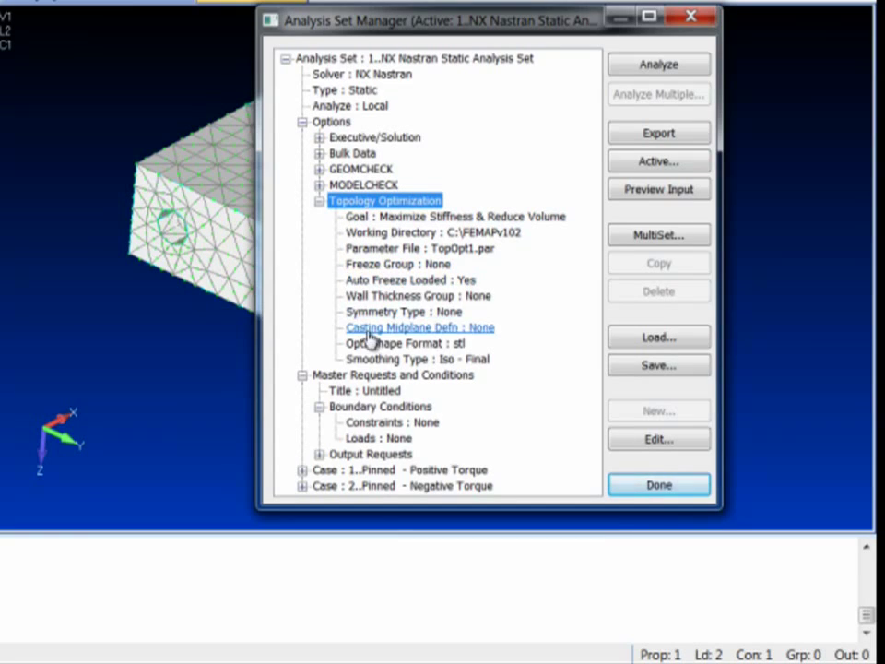
{"action": "double_click", "coordinate": [389, 250]}
{"action": "double_click", "coordinate": [406, 519]}
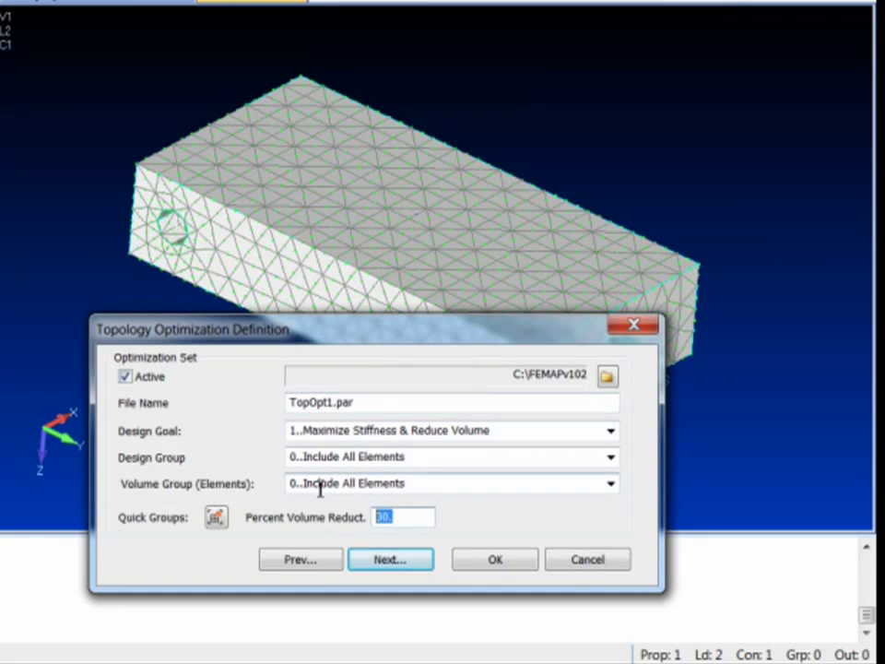
{"action": "key", "text": "Return"}
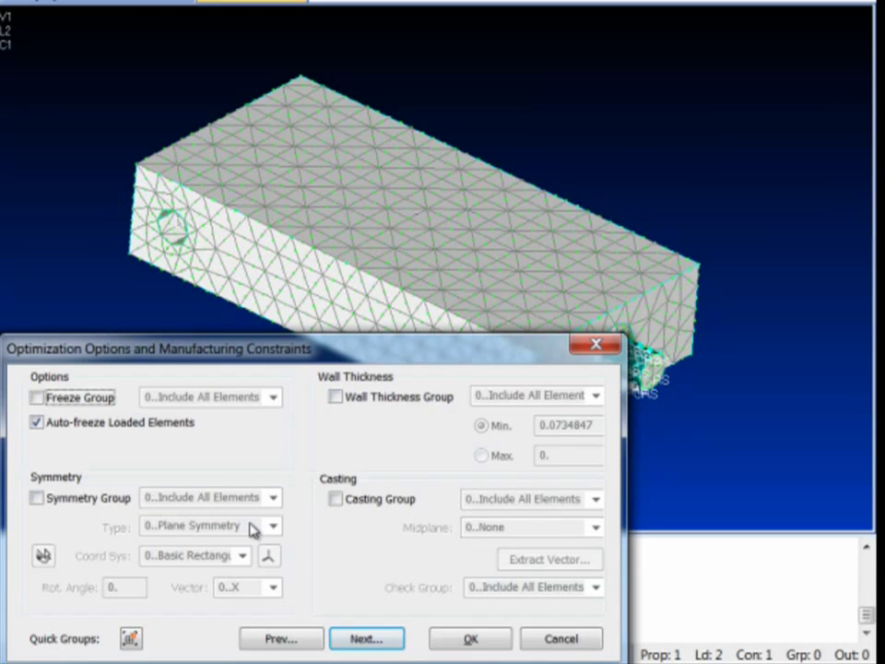
{"action": "left_click", "coordinate": [468, 638]}
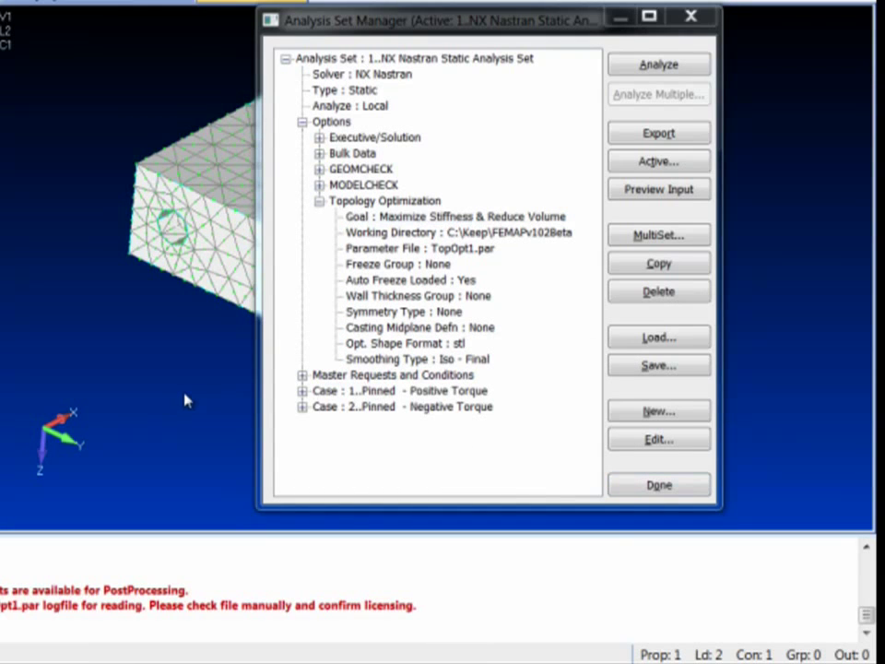
Step: Run the topology optimization analysis and bring Femap in front of the Nastran console
{"action": "left_click", "coordinate": [645, 66]}
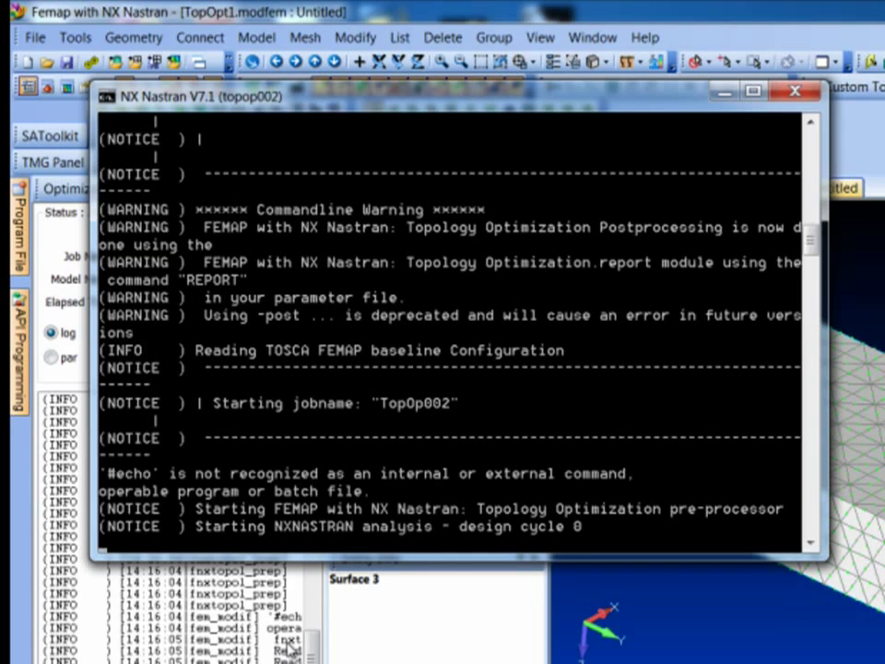
{"action": "left_click", "coordinate": [217, 615]}
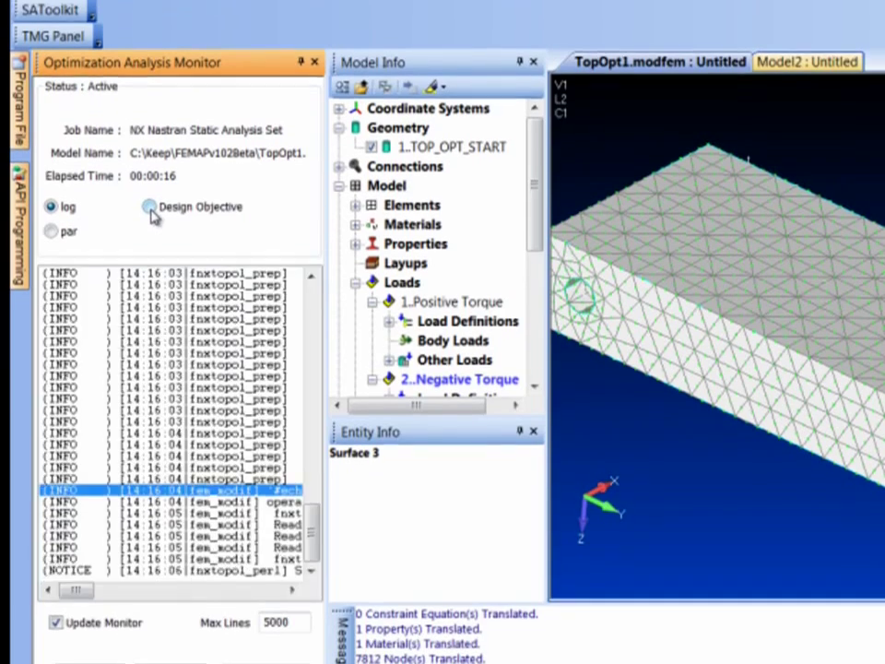
Step: Alternate the Design Objective and VOLUME_CONSTRAINT plots until the job completes after 15 iterations at volume 0.508379
{"action": "left_click", "coordinate": [150, 208]}
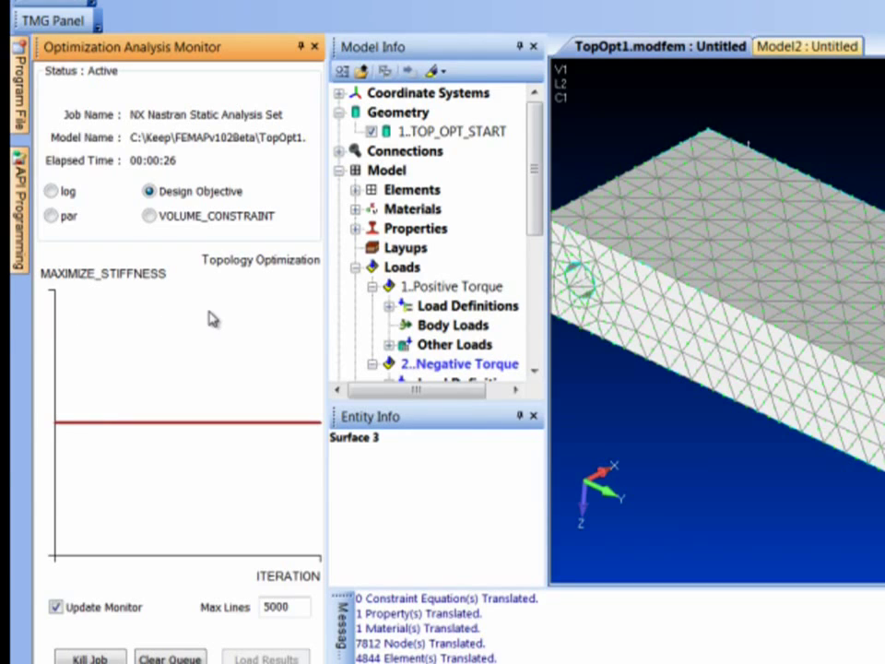
{"action": "left_click", "coordinate": [150, 216]}
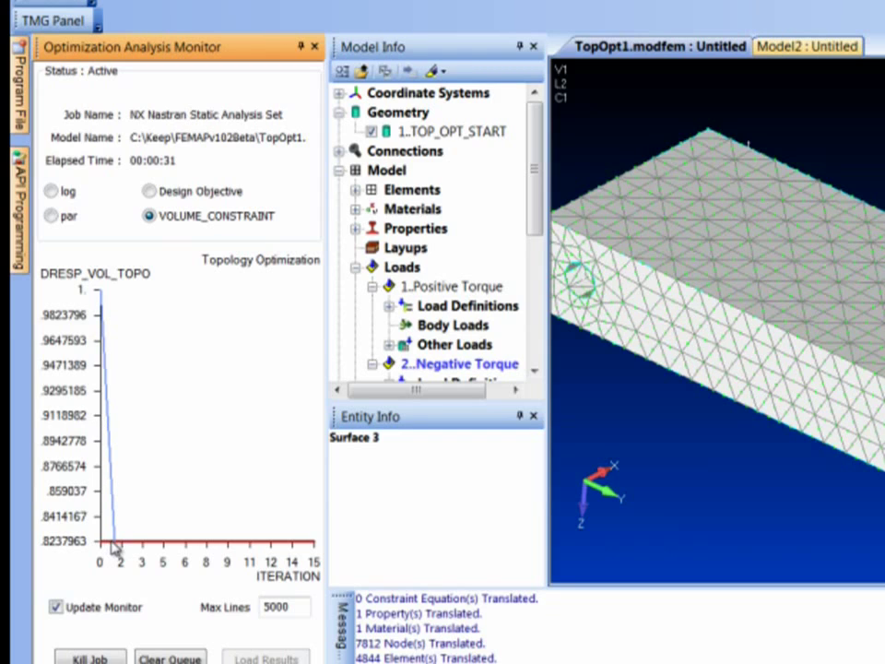
{"action": "left_click", "coordinate": [149, 191]}
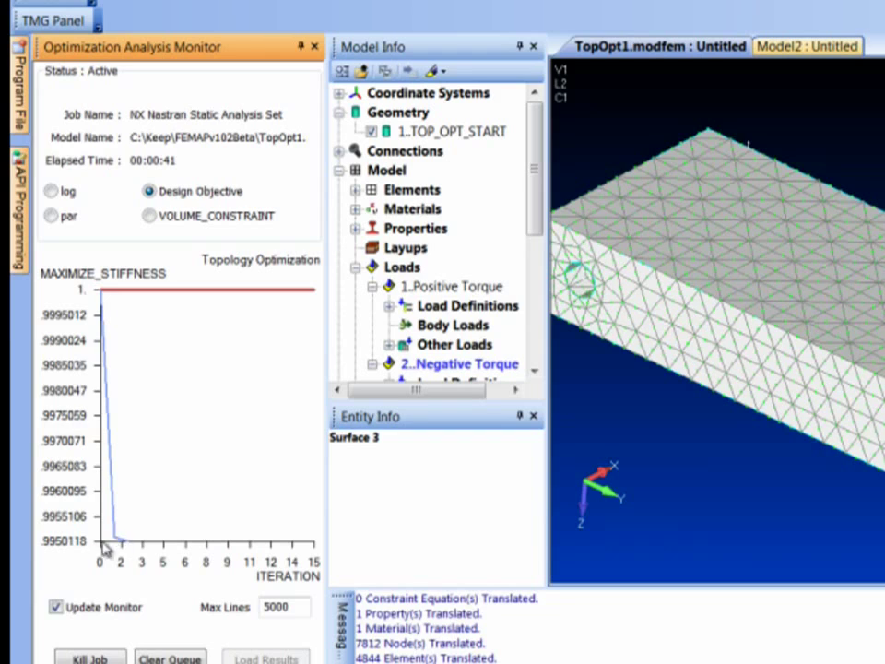
{"action": "left_click", "coordinate": [149, 217]}
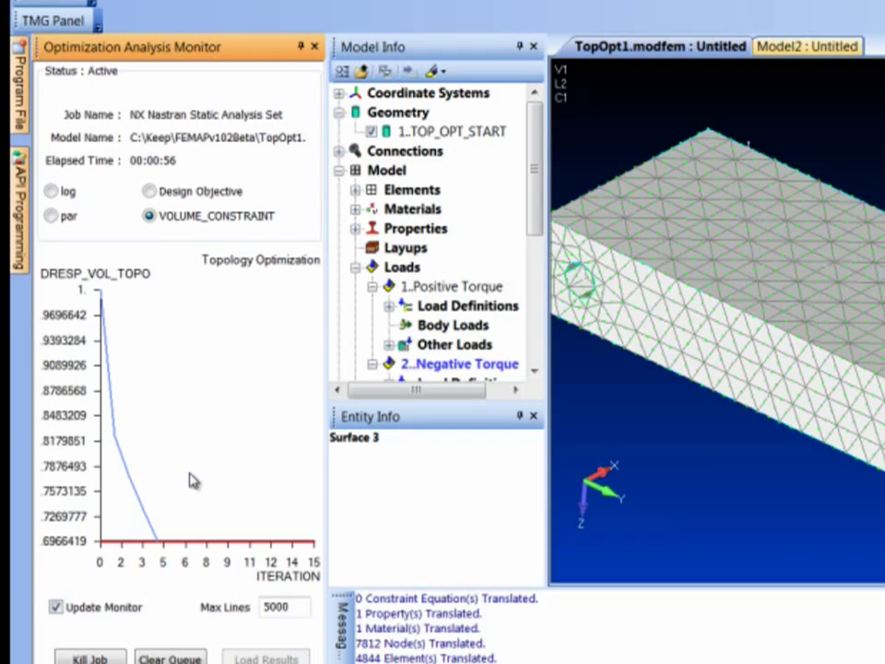
{"action": "left_click", "coordinate": [150, 191]}
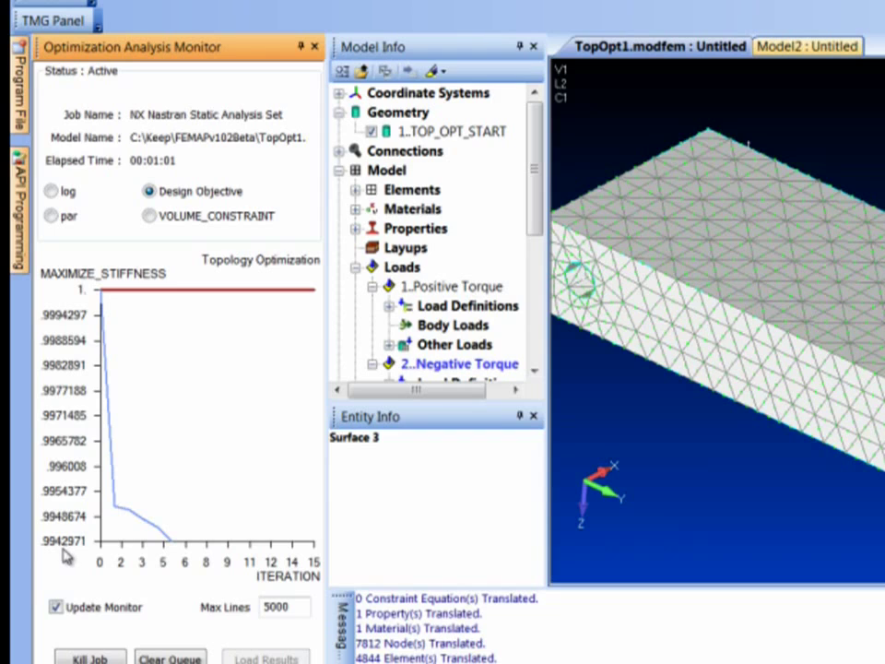
{"action": "left_click", "coordinate": [149, 216]}
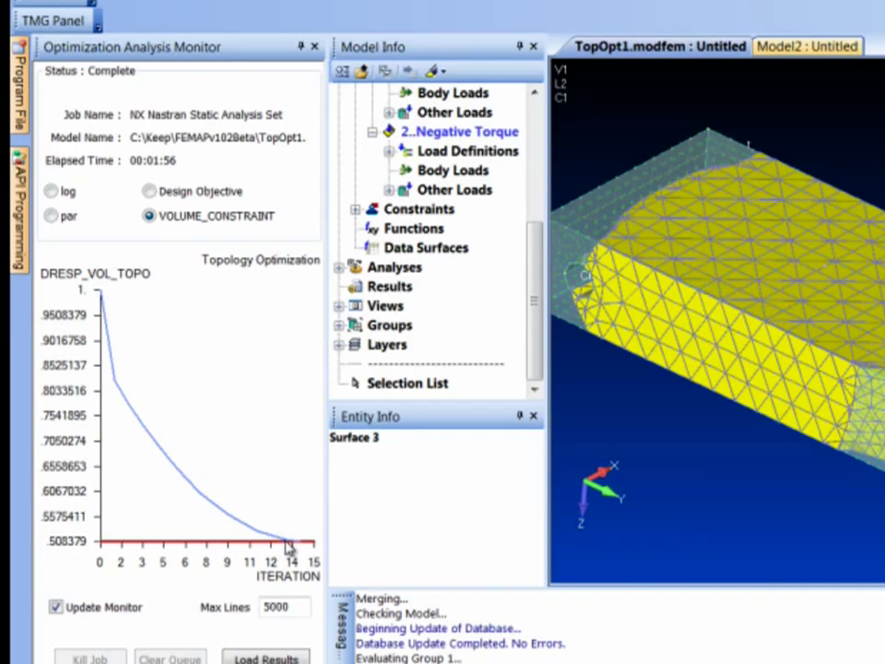
{"action": "left_click", "coordinate": [188, 193]}
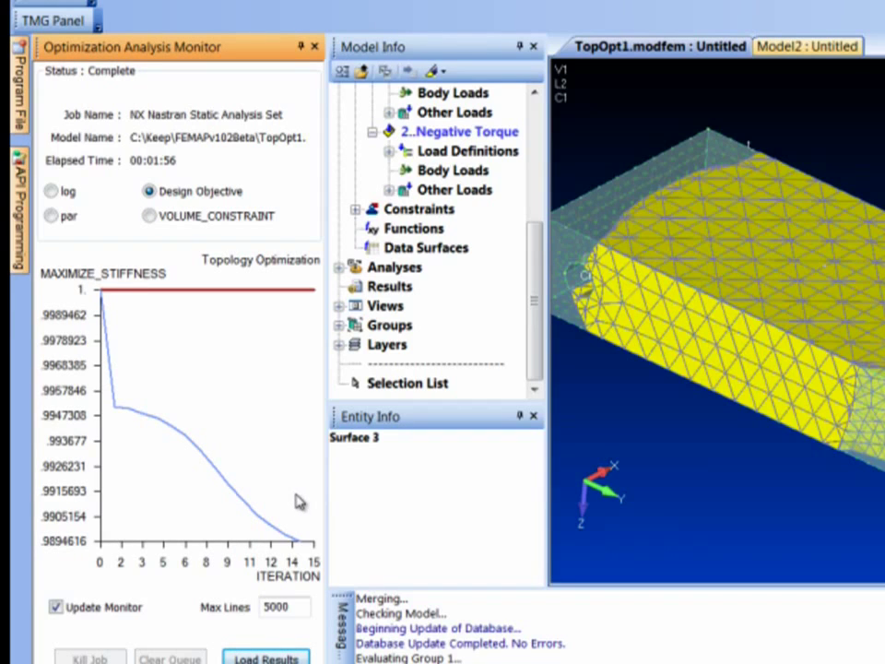
{"action": "left_click", "coordinate": [314, 47]}
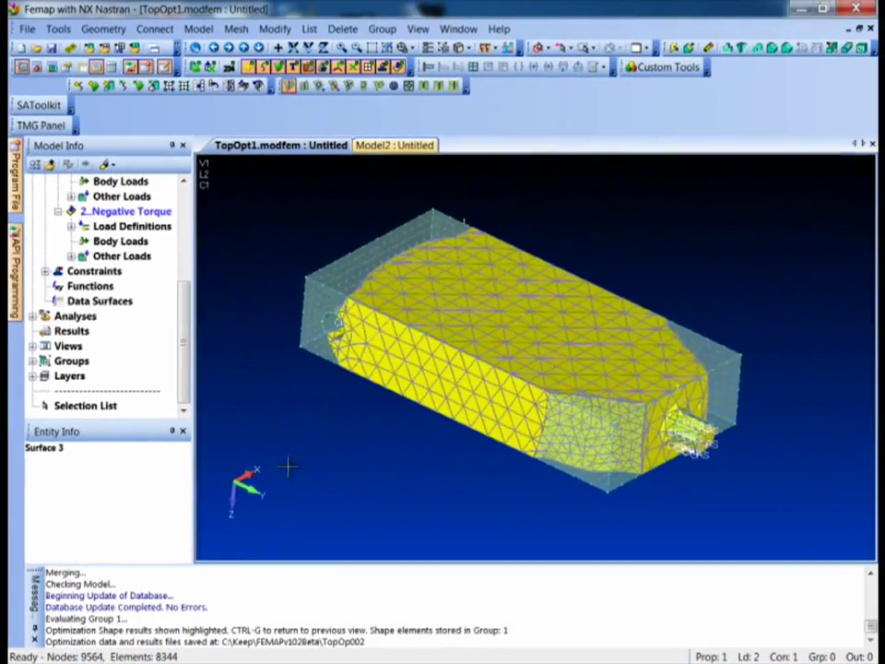
{"action": "middle_click_drag", "start_coordinate": [420, 471], "coordinate": [513, 497]}
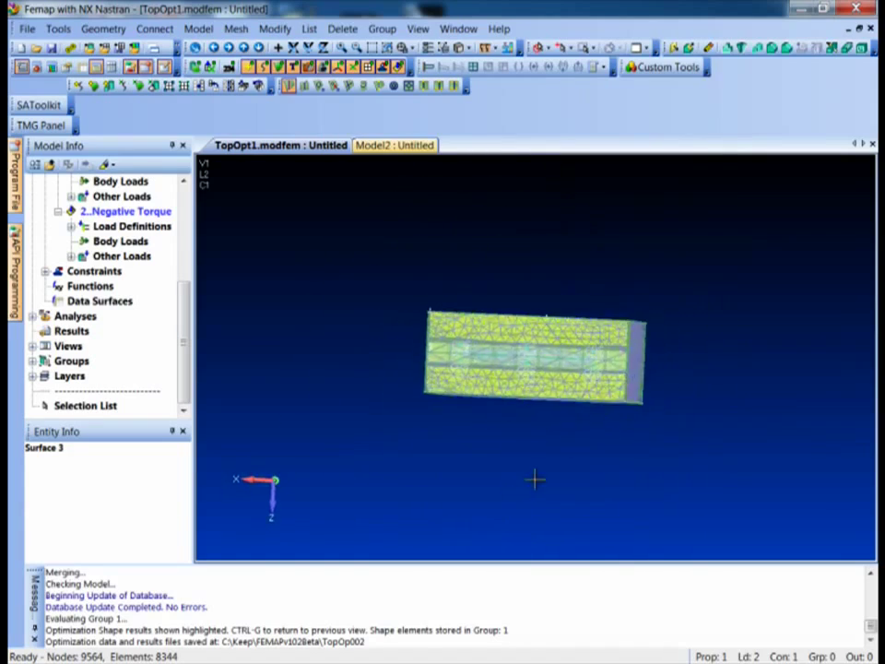
{"action": "key", "text": "ctrl+g"}
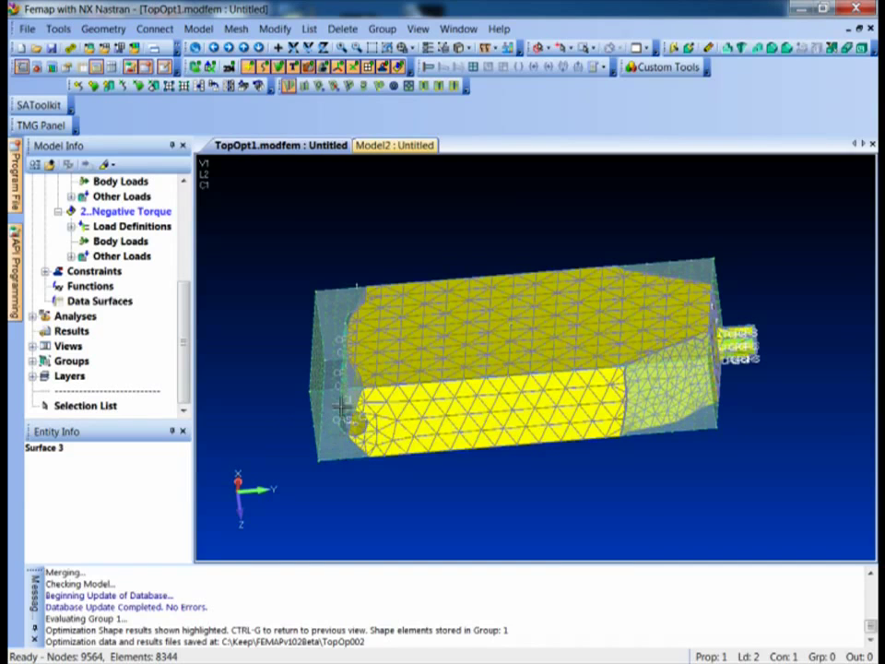
{"action": "middle_click_drag", "start_coordinate": [338, 455], "coordinate": [332, 323]}
{"action": "middle_click_drag", "start_coordinate": [365, 371], "coordinate": [506, 387]}
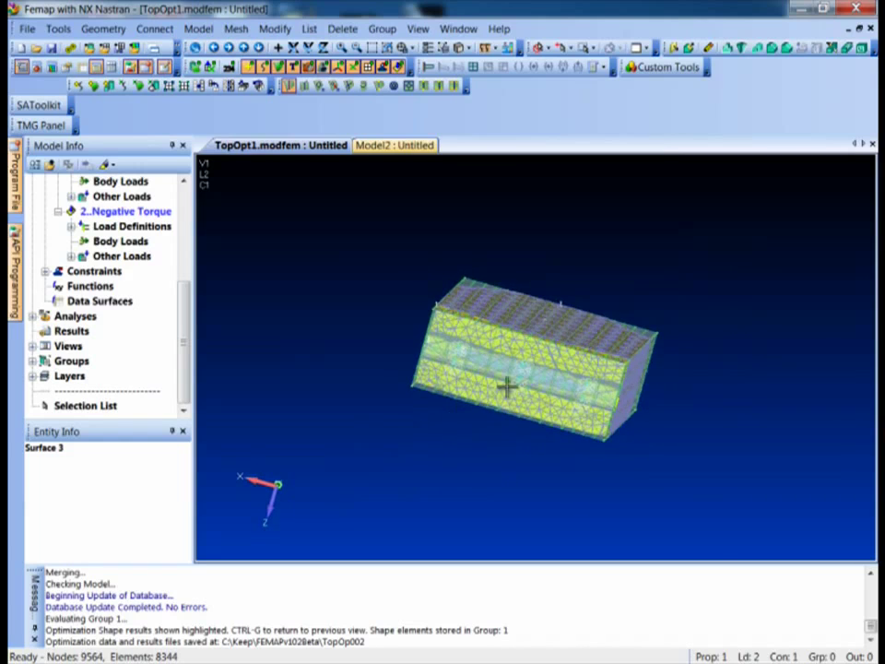
{"action": "scroll", "coordinate": [506, 387], "scroll_direction": "up", "scroll_amount": 5}
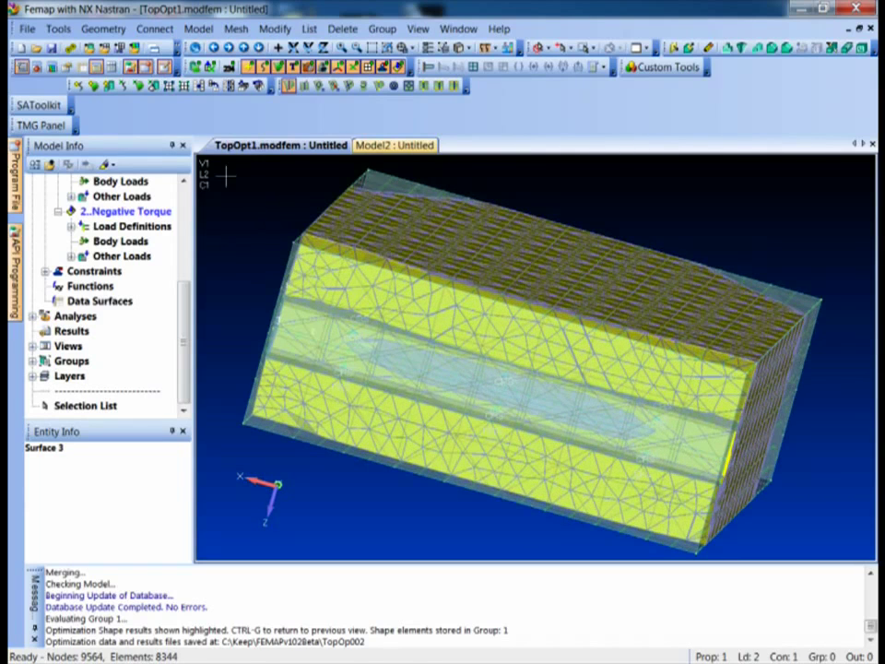
{"action": "left_click", "coordinate": [194, 67]}
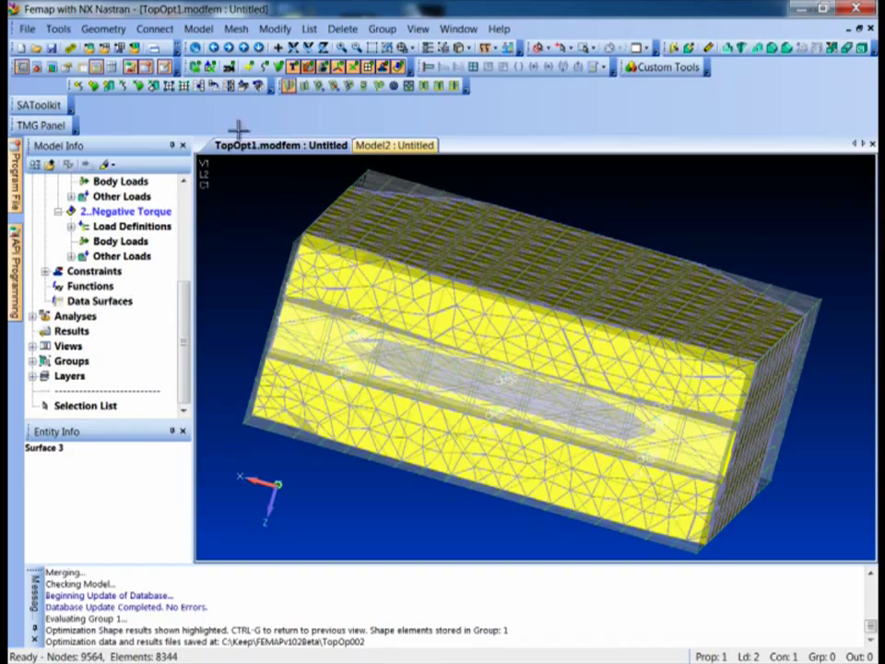
{"action": "middle_click_drag", "start_coordinate": [204, 263], "coordinate": [245, 341]}
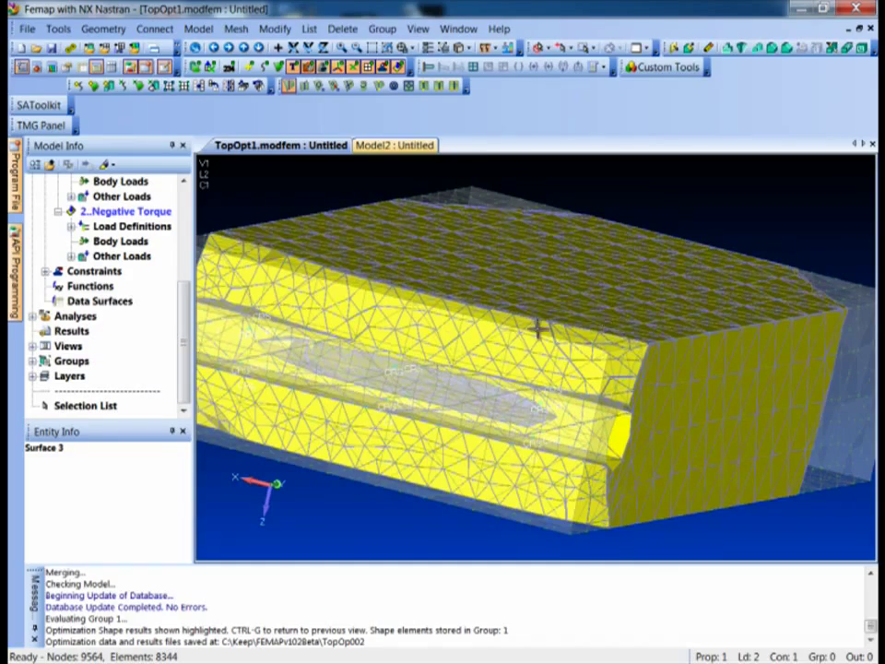
{"action": "scroll", "coordinate": [537, 322], "scroll_direction": "up", "scroll_amount": 6}
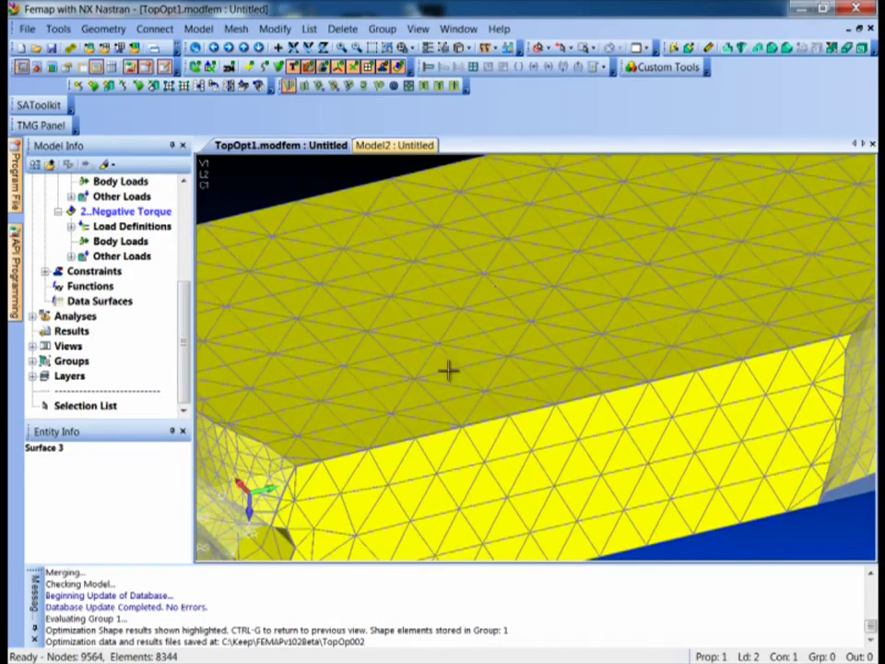
{"action": "middle_click_drag", "start_coordinate": [687, 322], "coordinate": [253, 381]}
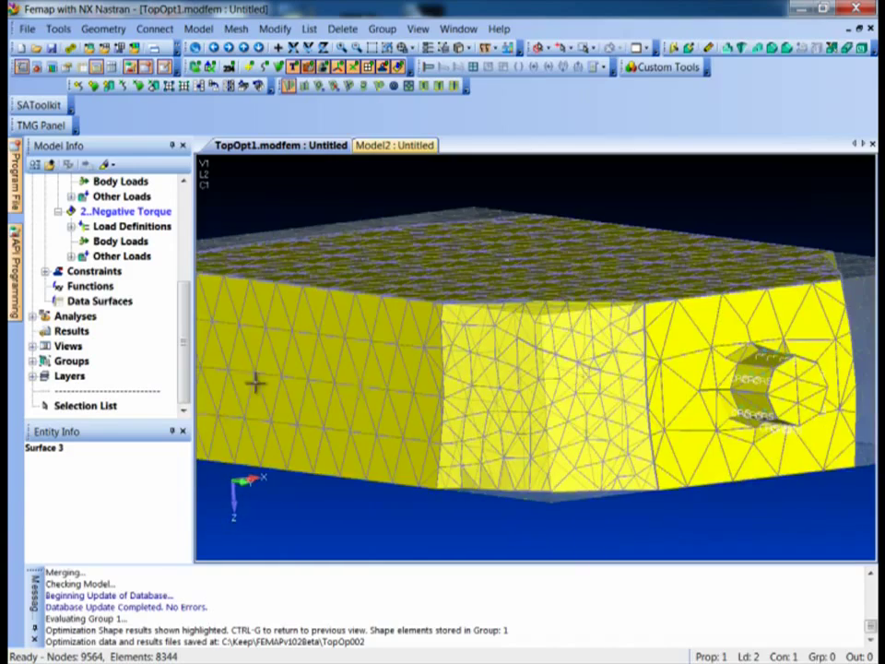
{"action": "middle_click_drag", "start_coordinate": [507, 361], "coordinate": [492, 407]}
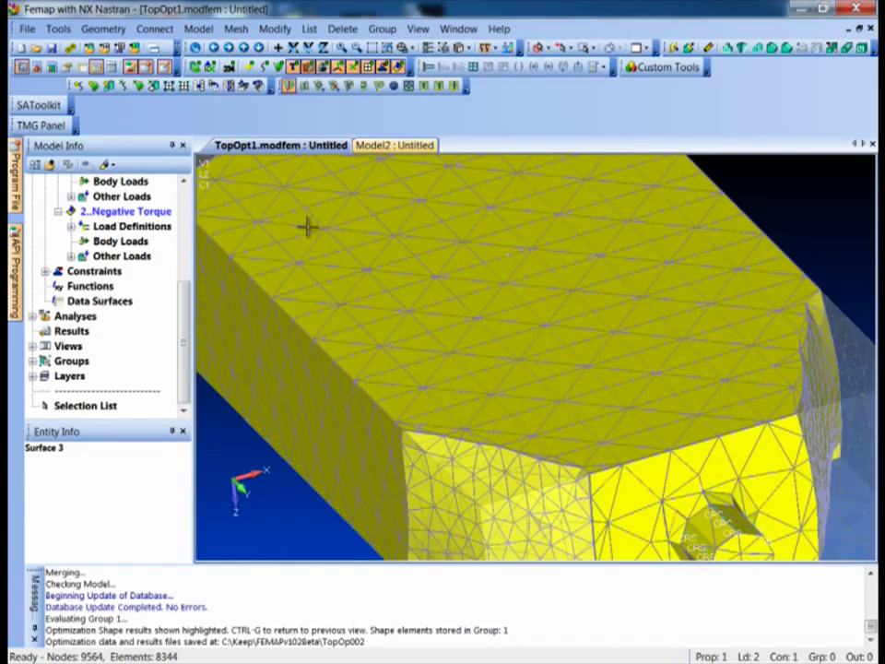
{"action": "middle_click_drag", "start_coordinate": [305, 227], "coordinate": [379, 322]}
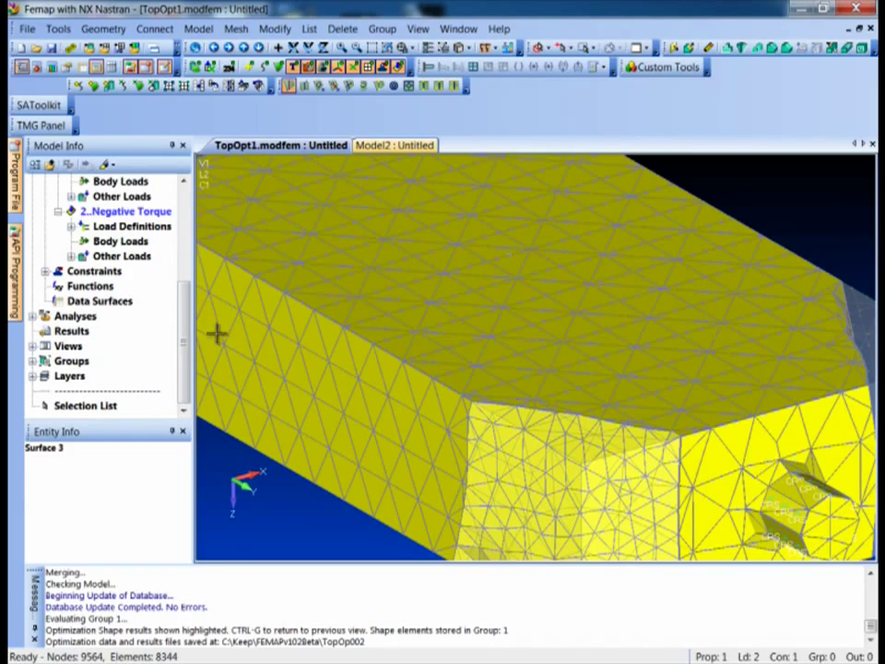
{"action": "left_click_drag", "start_coordinate": [188, 332], "coordinate": [189, 230]}
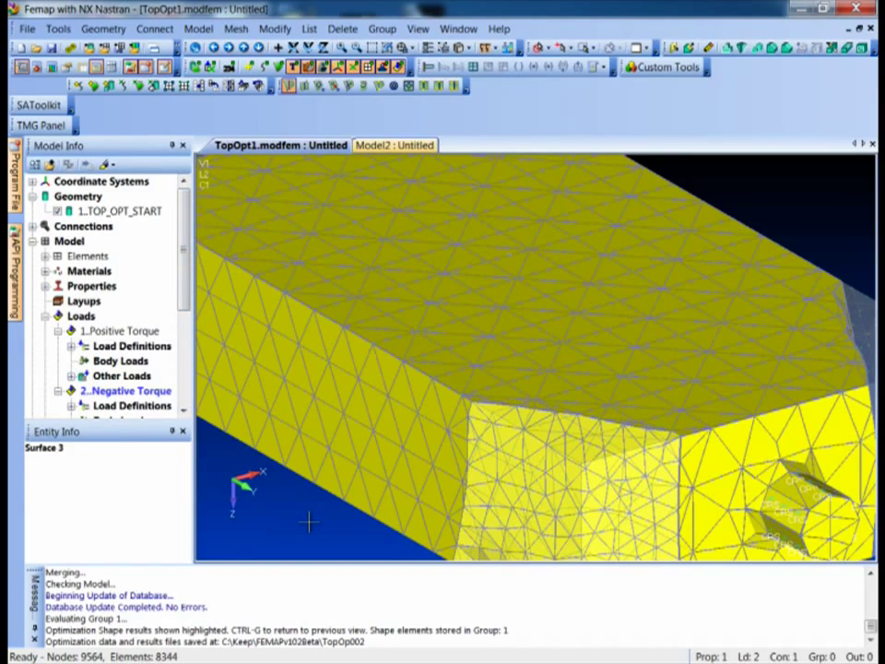
Step: Hide the Solid, Parabolic elements so only planar elements of the optimization mesh remain
{"action": "key", "text": "ctrl+g"}
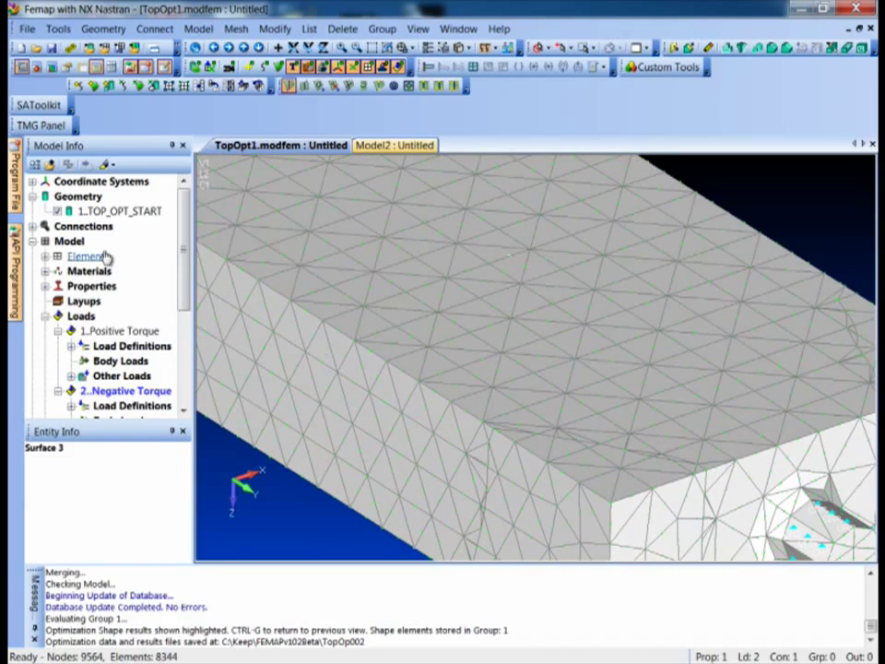
{"action": "left_click", "coordinate": [43, 257]}
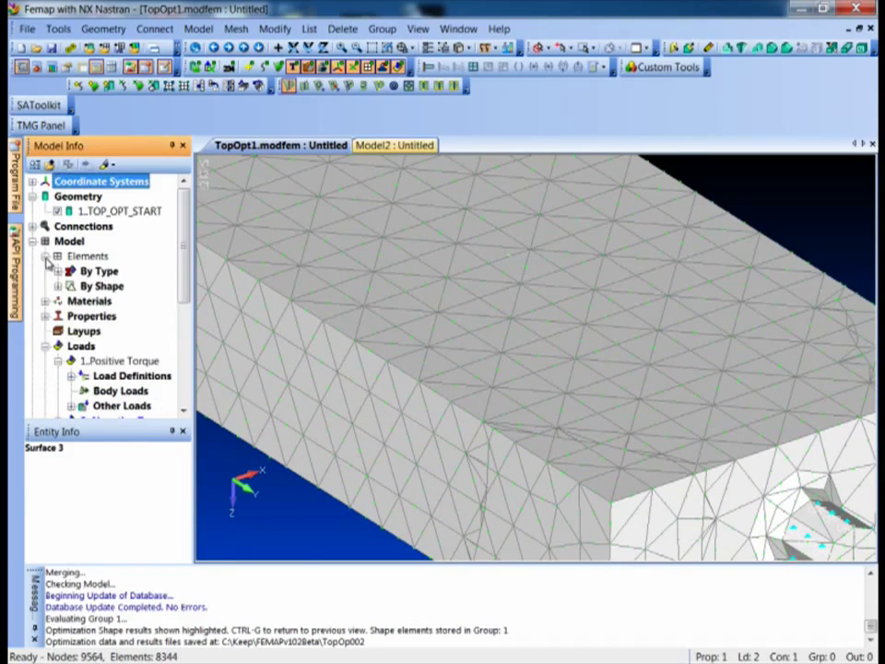
{"action": "left_click", "coordinate": [57, 272]}
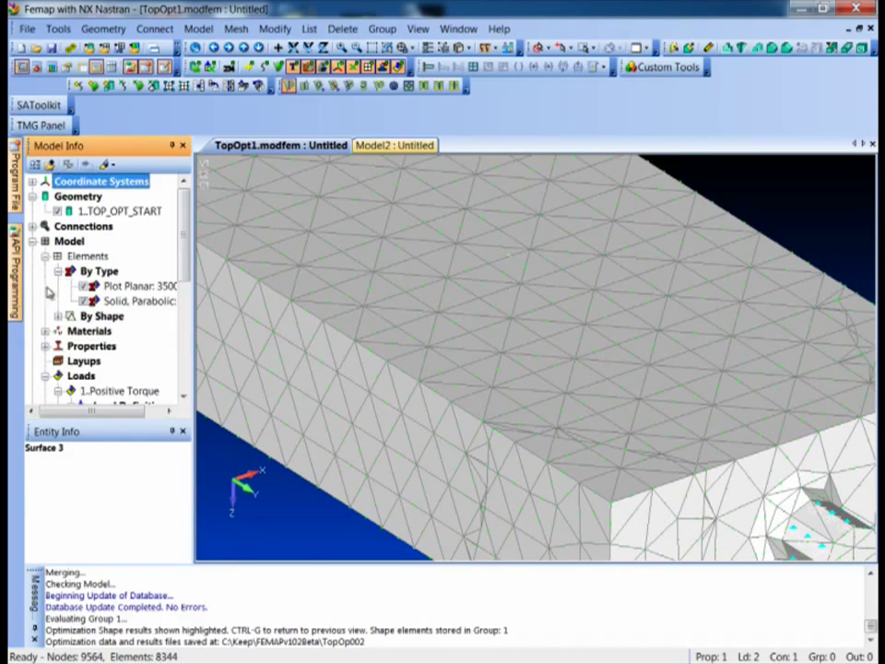
{"action": "left_click", "coordinate": [85, 300]}
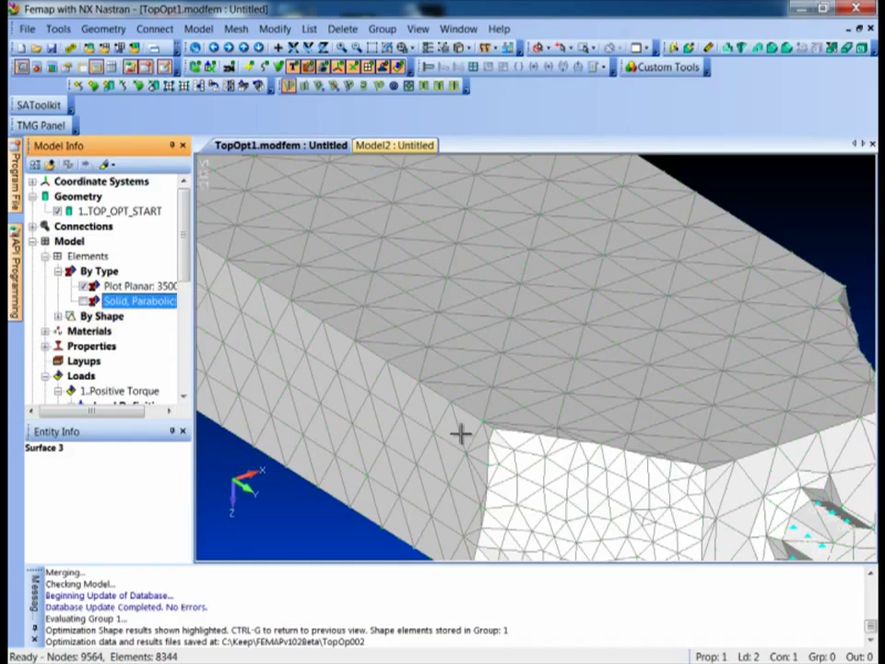
{"action": "middle_click_drag", "start_coordinate": [460, 431], "coordinate": [353, 302]}
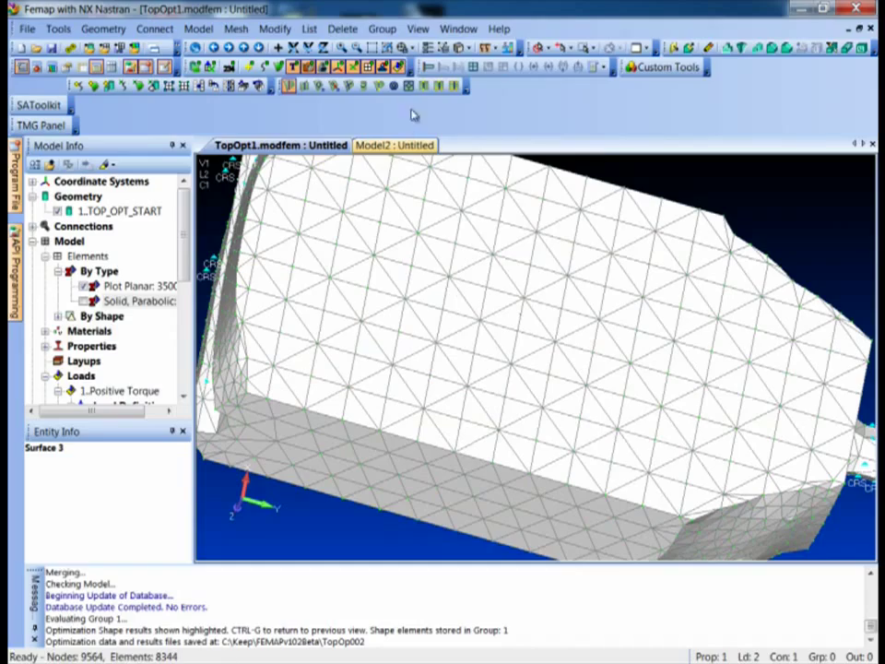
Step: Show the mesh in wireframe, then bring up the Model2 redesigned lever part
{"action": "left_click", "coordinate": [458, 47]}
{"action": "left_click", "coordinate": [463, 65]}
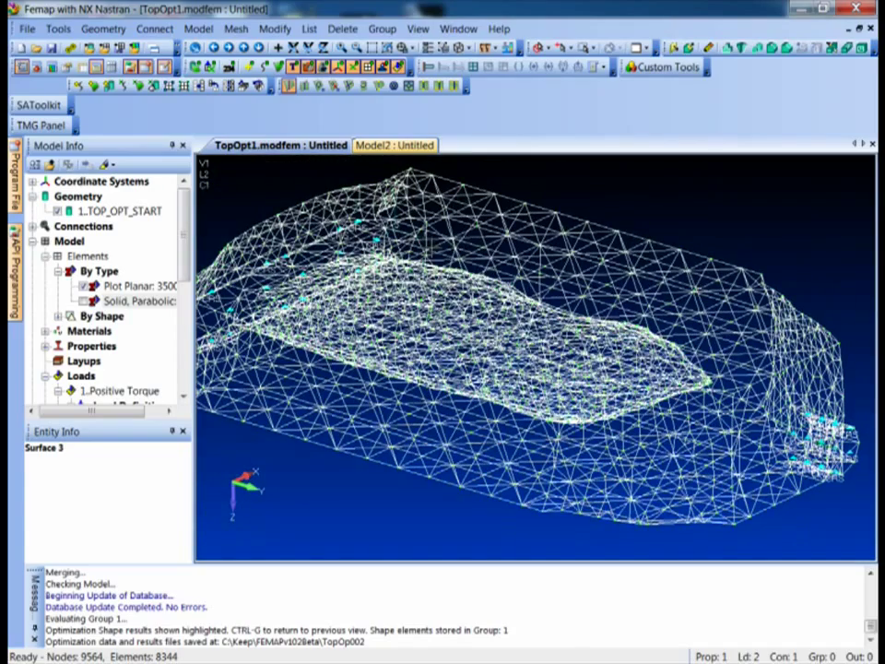
{"action": "left_click", "coordinate": [385, 147]}
Step: Orbit the Model2 bracket toward a top-down view of its slot, then return to TopOpt1
{"action": "middle_click_drag", "start_coordinate": [553, 396], "coordinate": [444, 478]}
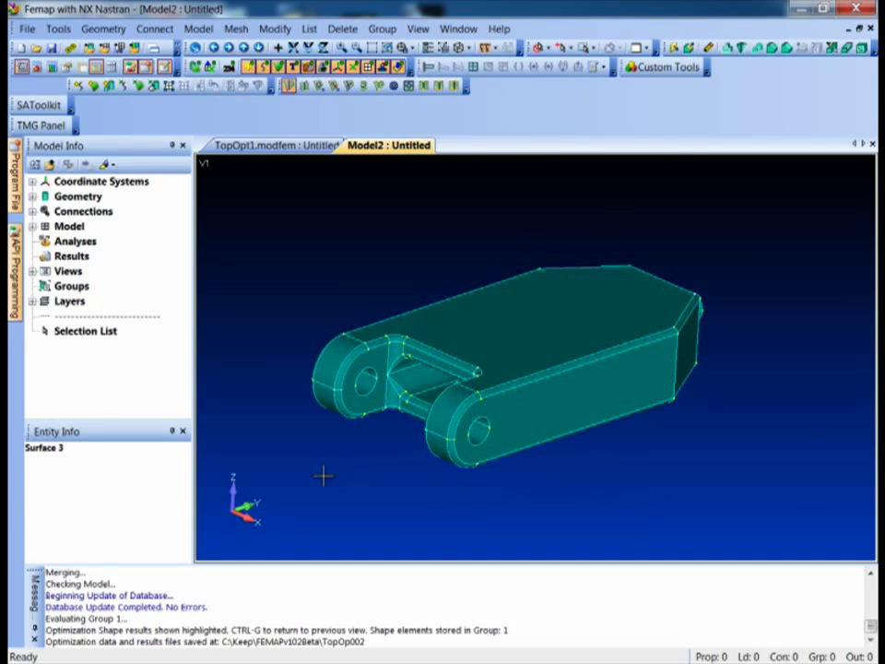
{"action": "middle_click_drag", "start_coordinate": [324, 475], "coordinate": [401, 438]}
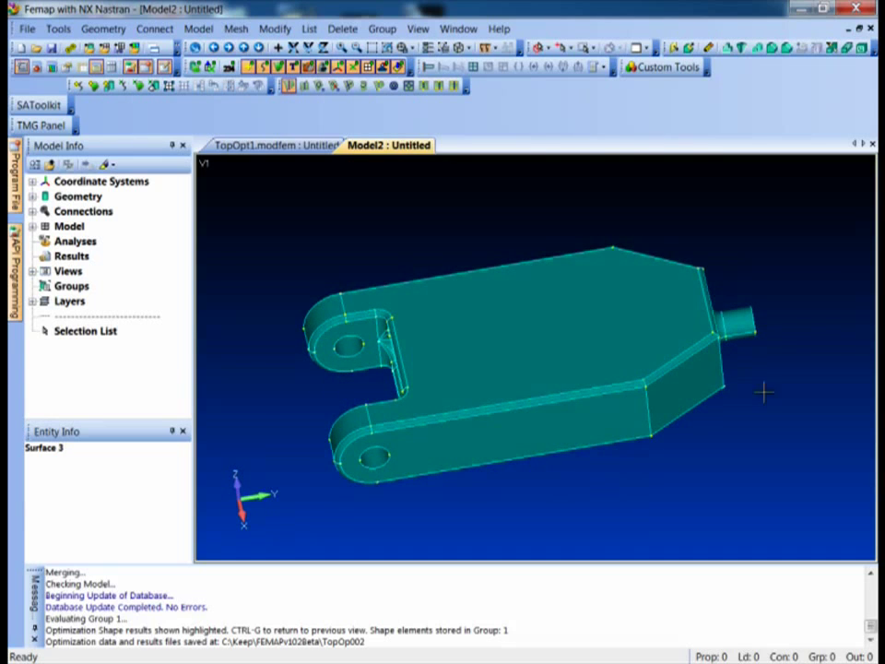
{"action": "middle_click_drag", "start_coordinate": [403, 508], "coordinate": [420, 510]}
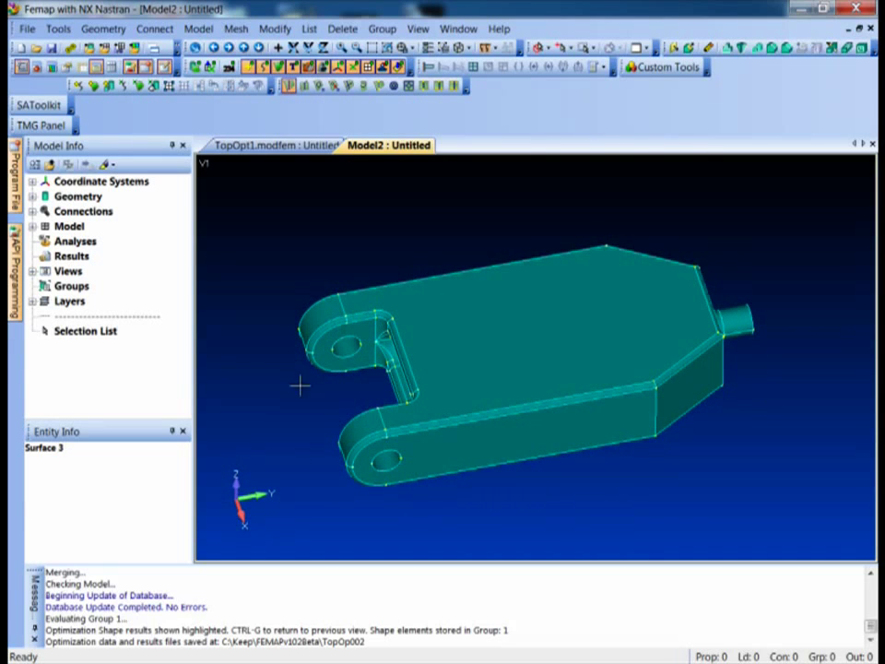
{"action": "mouse_move", "coordinate": [495, 446]}
{"action": "middle_mouse_down"}
{"action": "mouse_move", "coordinate": [496, 460]}
{"action": "mouse_move", "coordinate": [498, 428]}
{"action": "middle_mouse_up"}
{"action": "left_click", "coordinate": [275, 144]}
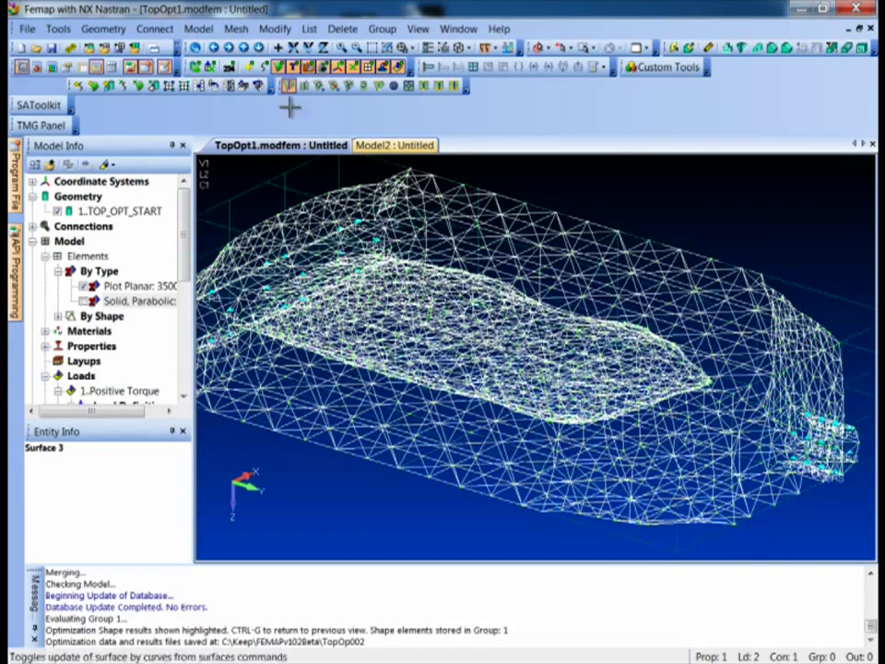
Step: Render the TopOpt1 block mesh as a shaded solid and re-centre it
{"action": "middle_click_drag", "start_coordinate": [373, 189], "coordinate": [387, 181]}
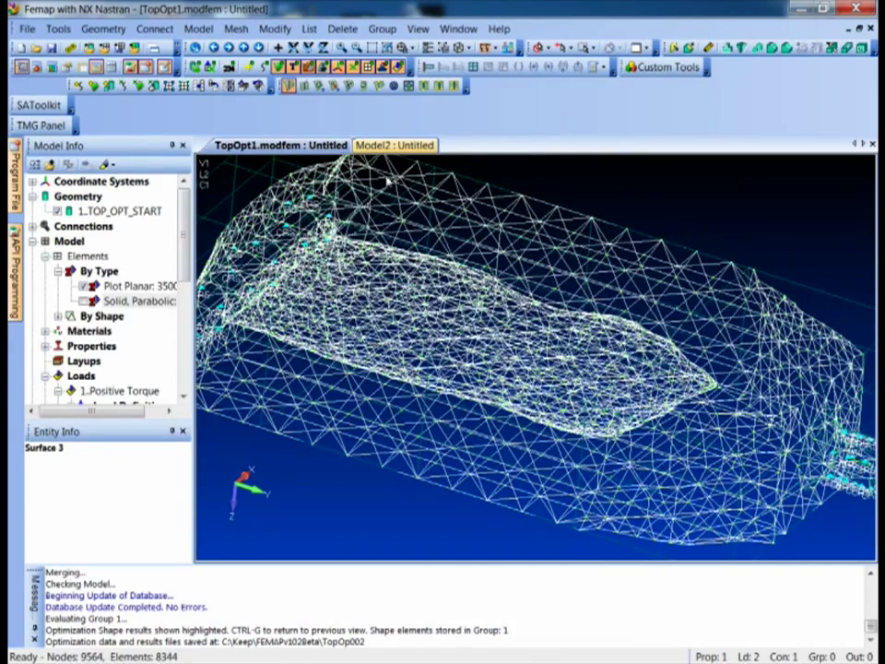
{"action": "left_click", "coordinate": [468, 48]}
{"action": "left_click", "coordinate": [486, 100]}
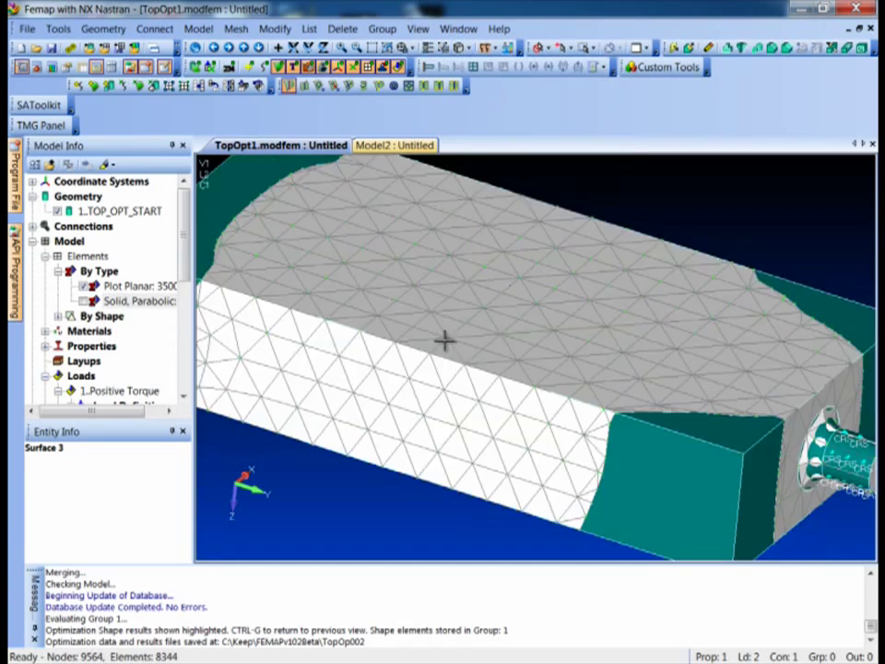
{"action": "mouse_move", "coordinate": [444, 340]}
{"action": "middle_mouse_down"}
{"action": "mouse_move", "coordinate": [455, 371]}
{"action": "mouse_move", "coordinate": [318, 256]}
{"action": "middle_mouse_up"}
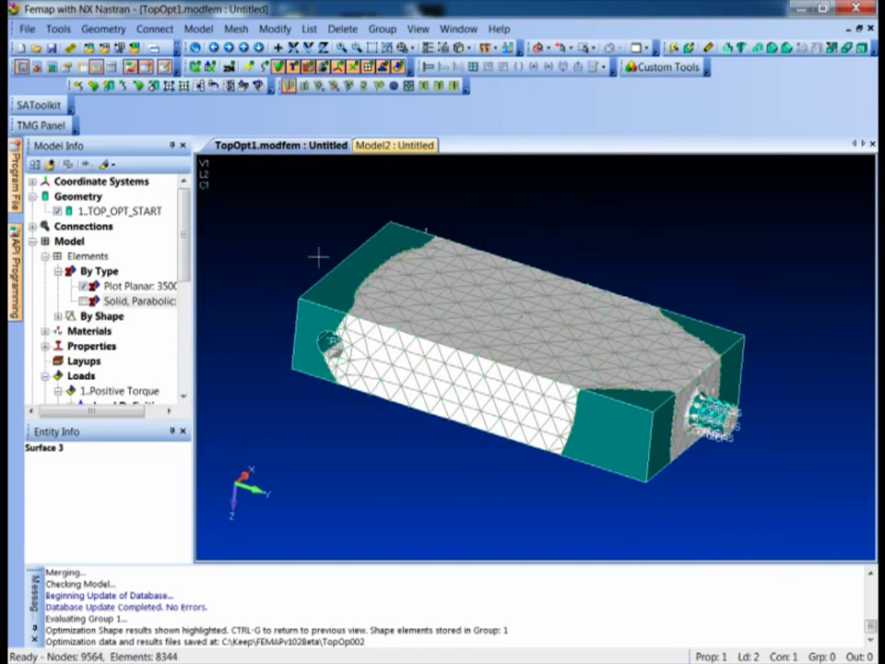
Step: Compute solid mass properties of the original block at density 0.283, giving mass 27.8102
{"action": "left_click", "coordinate": [58, 29]}
{"action": "mouse_move", "coordinate": [119, 393]}
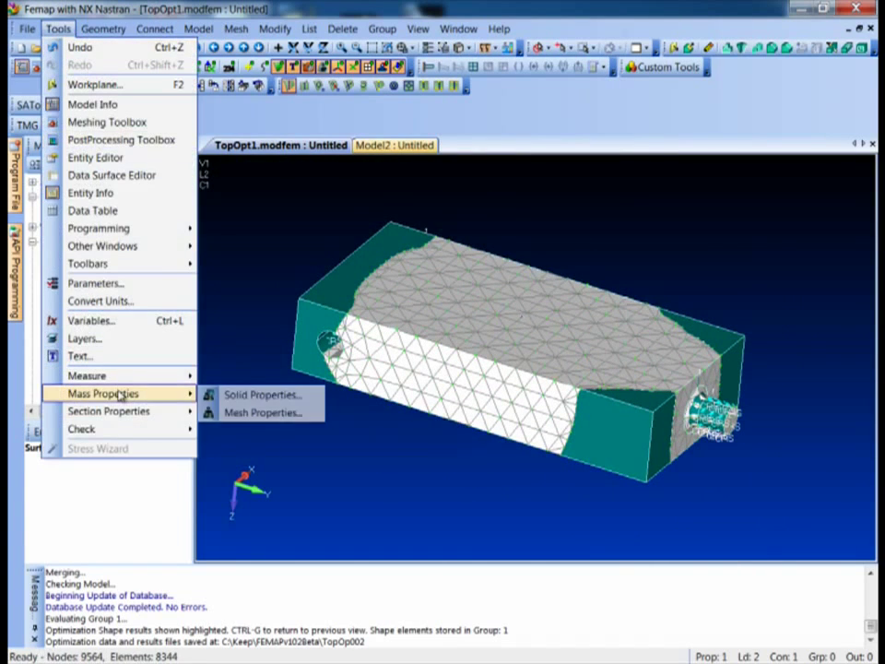
{"action": "left_click", "coordinate": [233, 393]}
{"action": "left_click", "coordinate": [352, 367]}
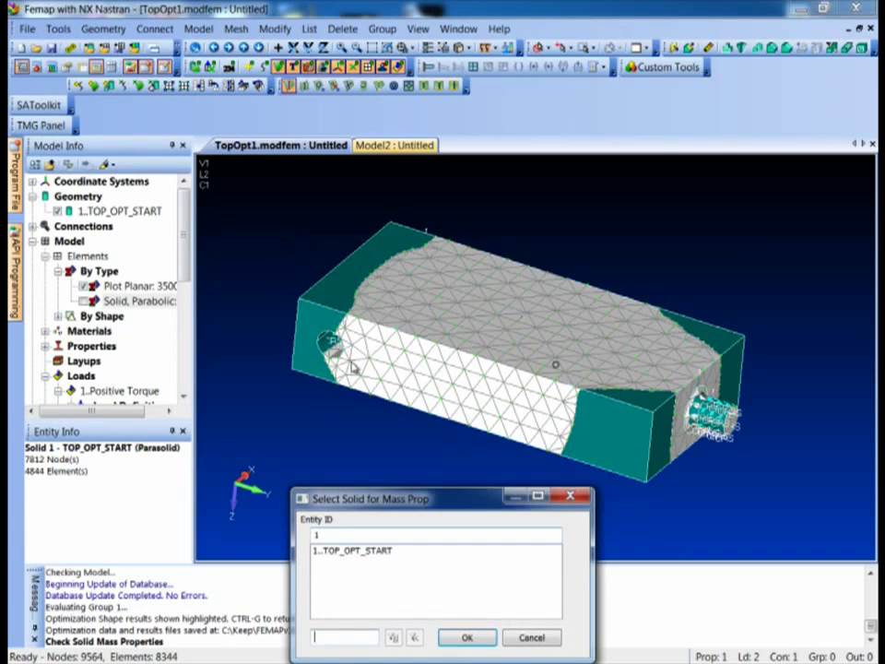
{"action": "left_click", "coordinate": [466, 637]}
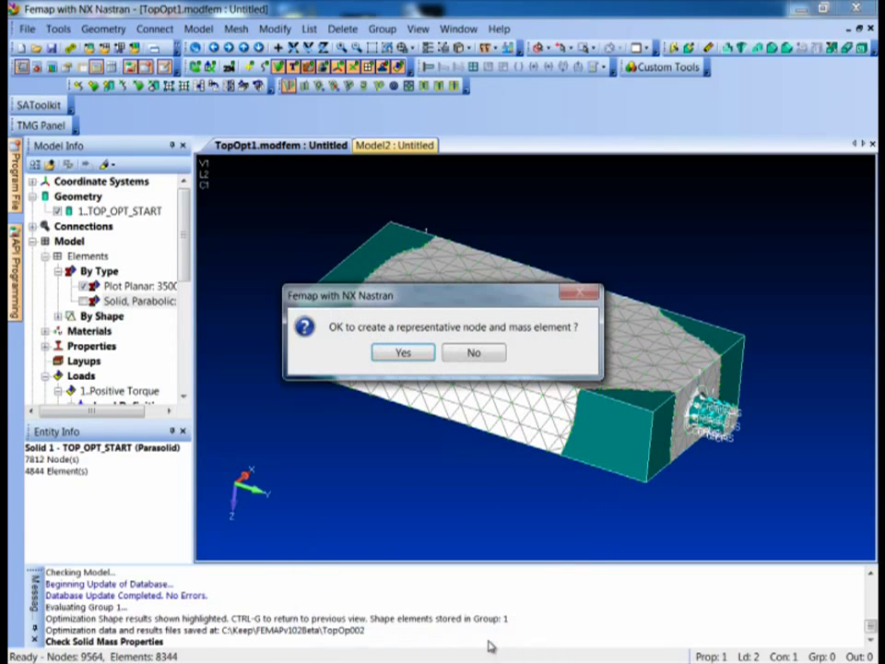
{"action": "left_click", "coordinate": [473, 354]}
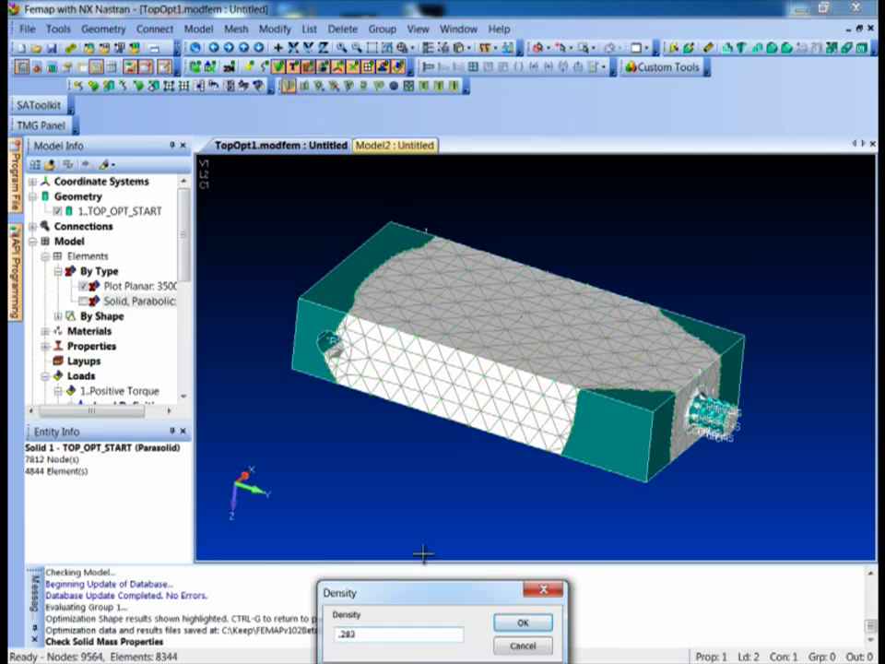
{"action": "key", "text": "Return"}
{"action": "left_click", "coordinate": [370, 614]}
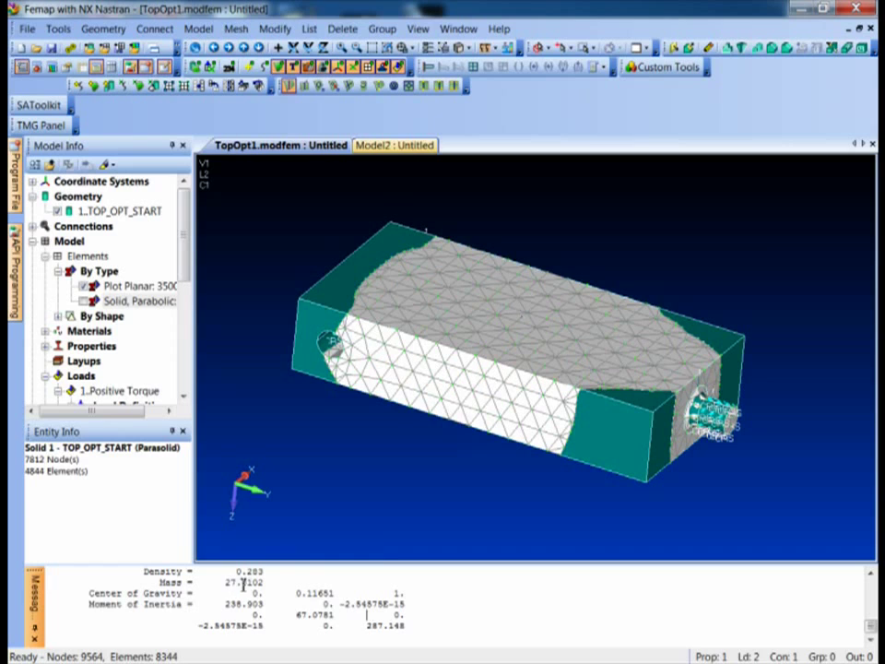
Step: Compute Model2's solid mass properties at density .283, giving mass 18.4926 with no mass element
{"action": "left_click", "coordinate": [405, 146]}
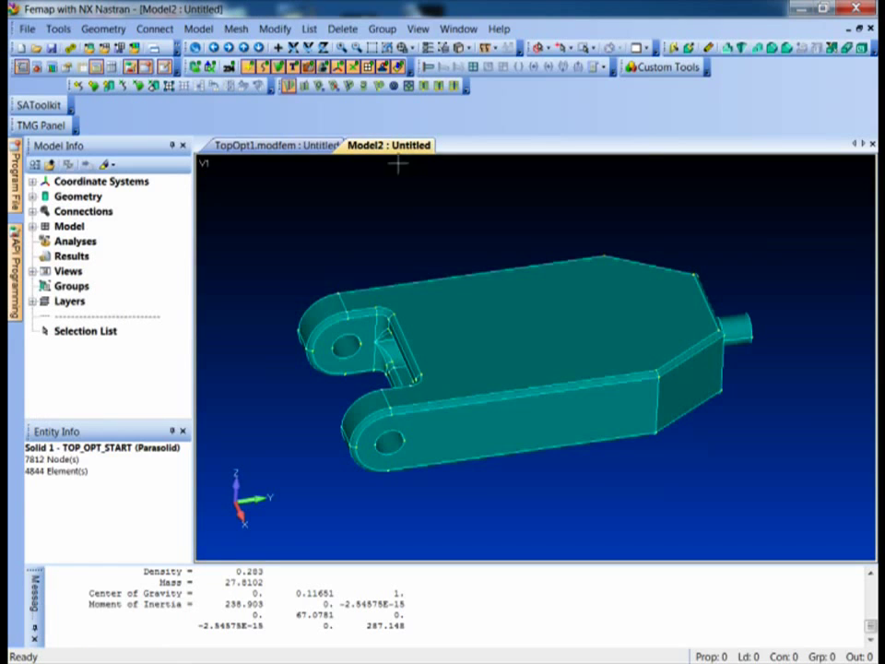
{"action": "left_click", "coordinate": [58, 29]}
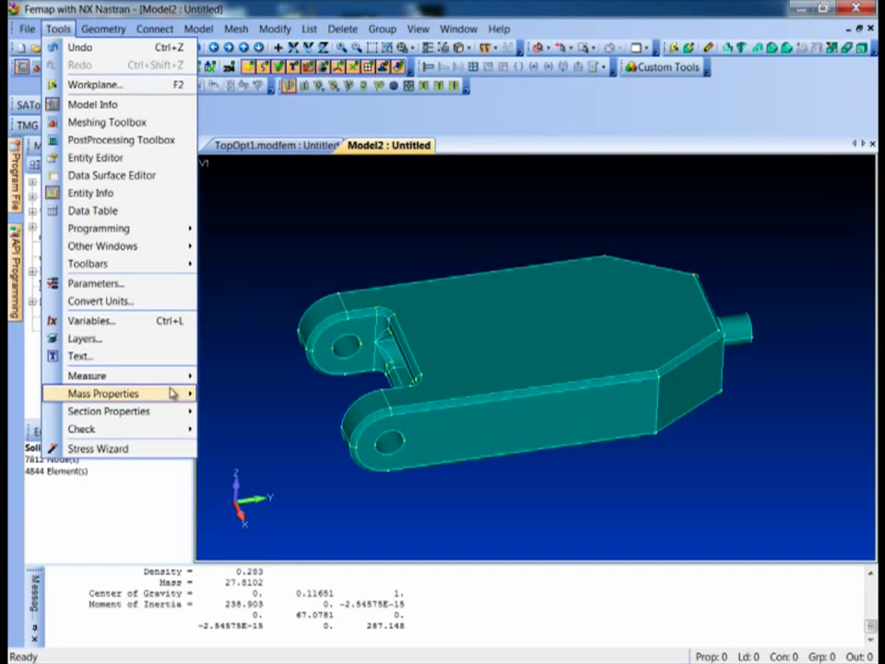
{"action": "mouse_move", "coordinate": [185, 393]}
{"action": "left_click", "coordinate": [244, 394]}
{"action": "left_click", "coordinate": [467, 367]}
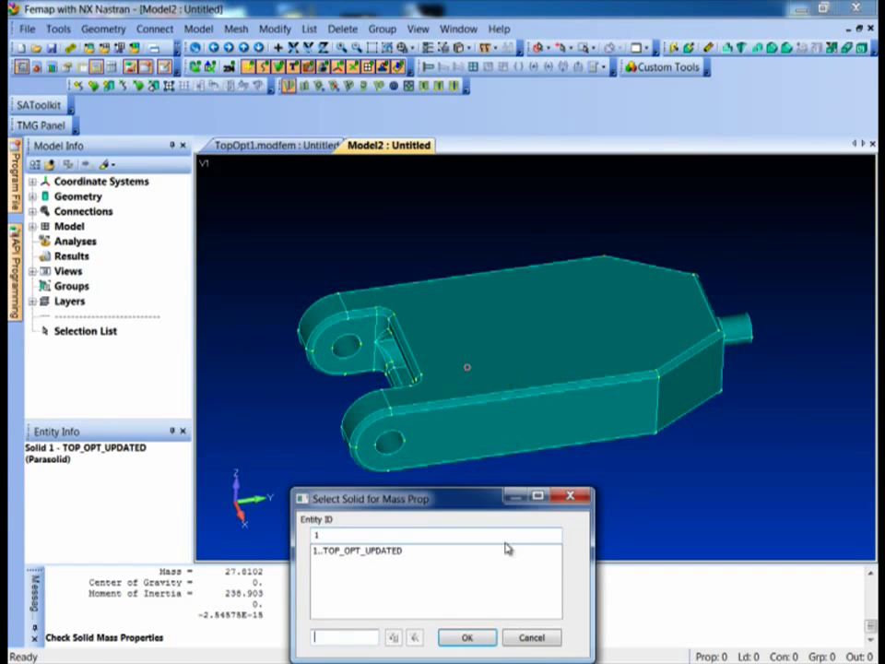
{"action": "left_click", "coordinate": [467, 638]}
{"action": "left_click", "coordinate": [468, 352]}
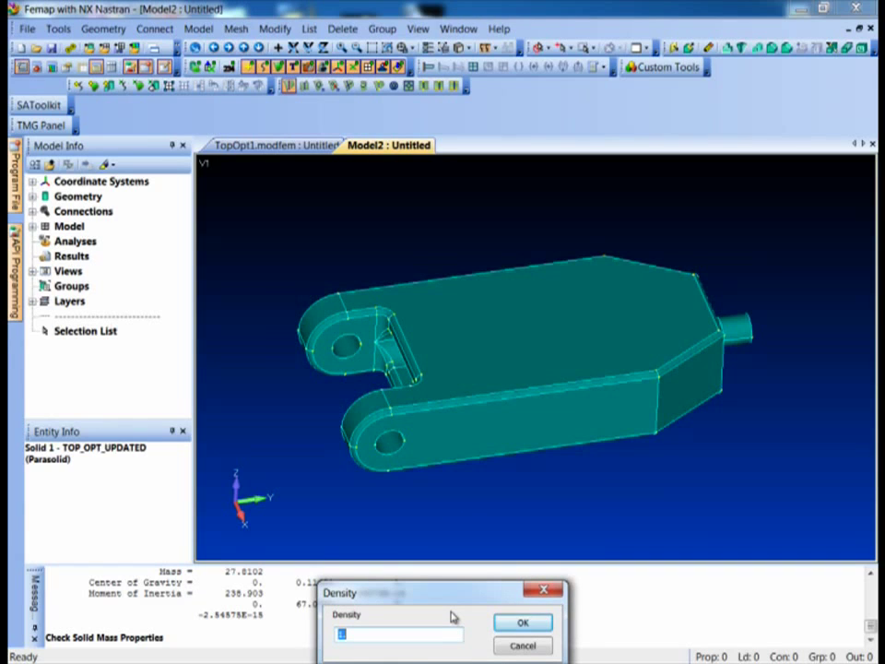
{"action": "type", "text": ".283"}
{"action": "key", "text": "Return"}
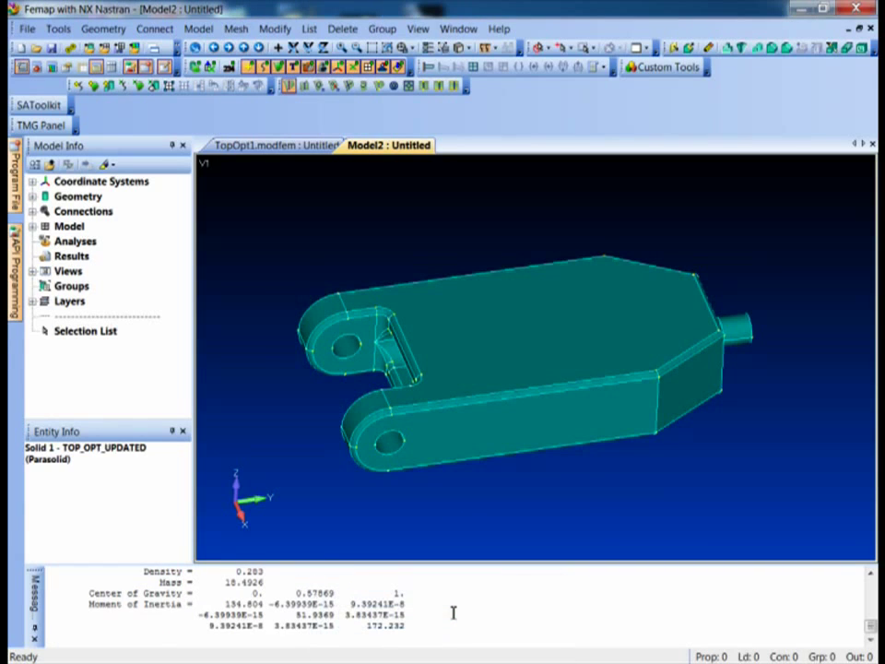
Step: Undock and enlarge the Messages pane to show both mass results together
{"action": "left_click", "coordinate": [465, 604]}
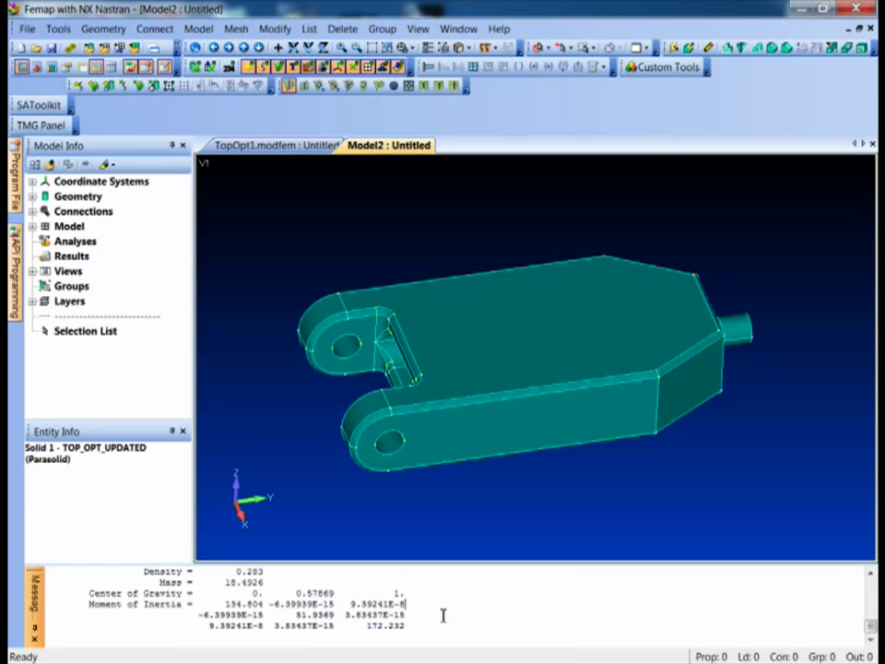
{"action": "double_click", "coordinate": [37, 604]}
{"action": "left_click_drag", "start_coordinate": [181, 572], "coordinate": [182, 338]}
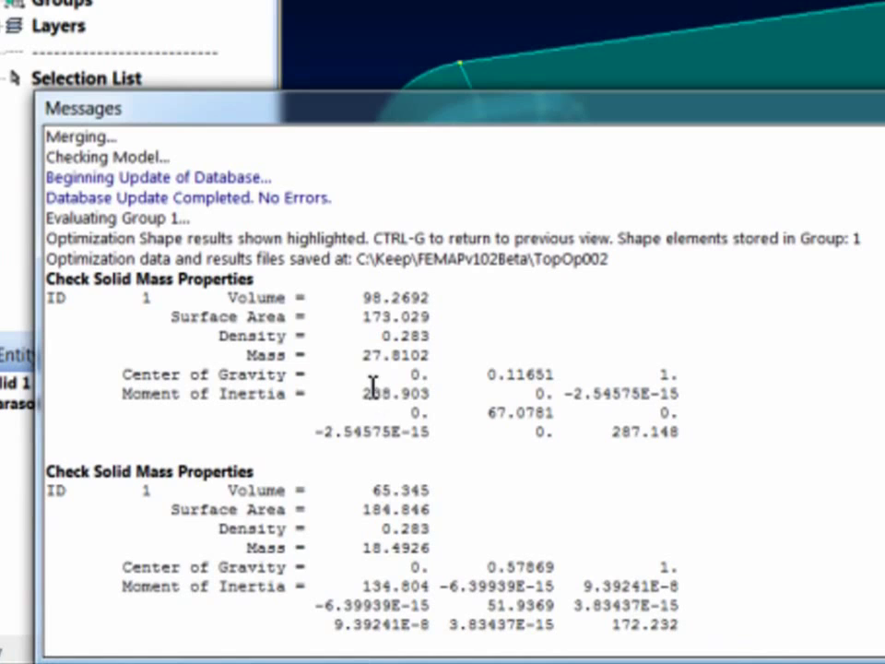